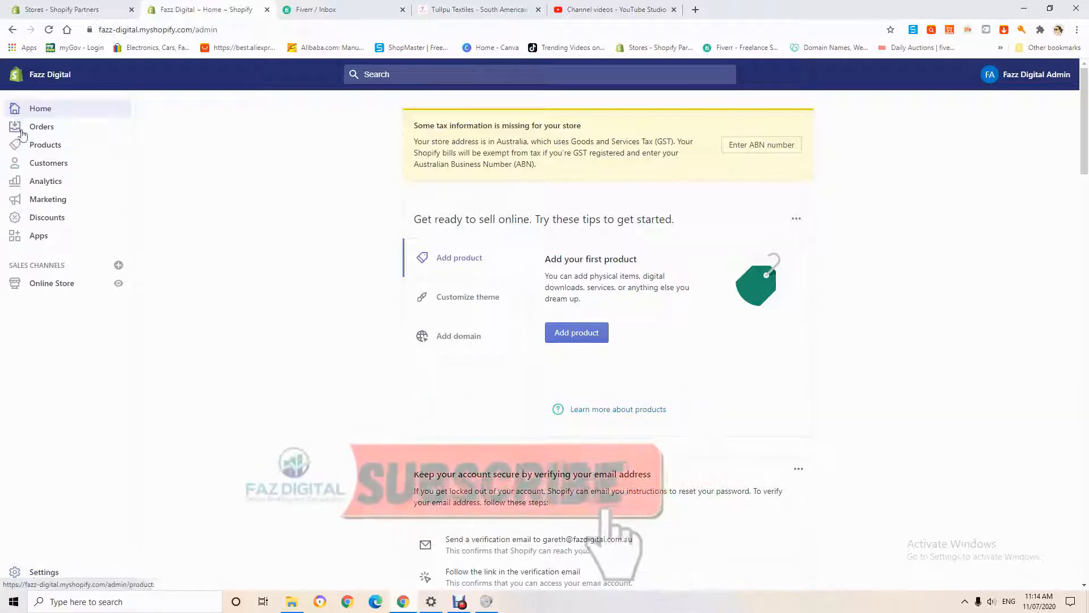
- Open the store's general settings and review the store details, standards and formats, and store currency
{"action": "left_click", "coordinate": [56, 578]}
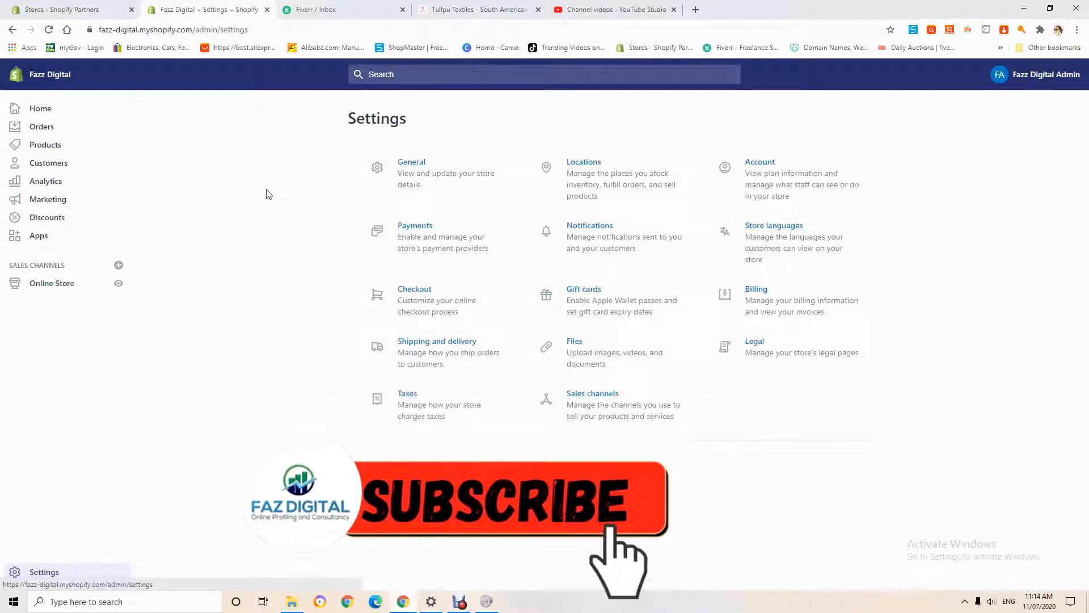
{"action": "left_click", "coordinate": [418, 164]}
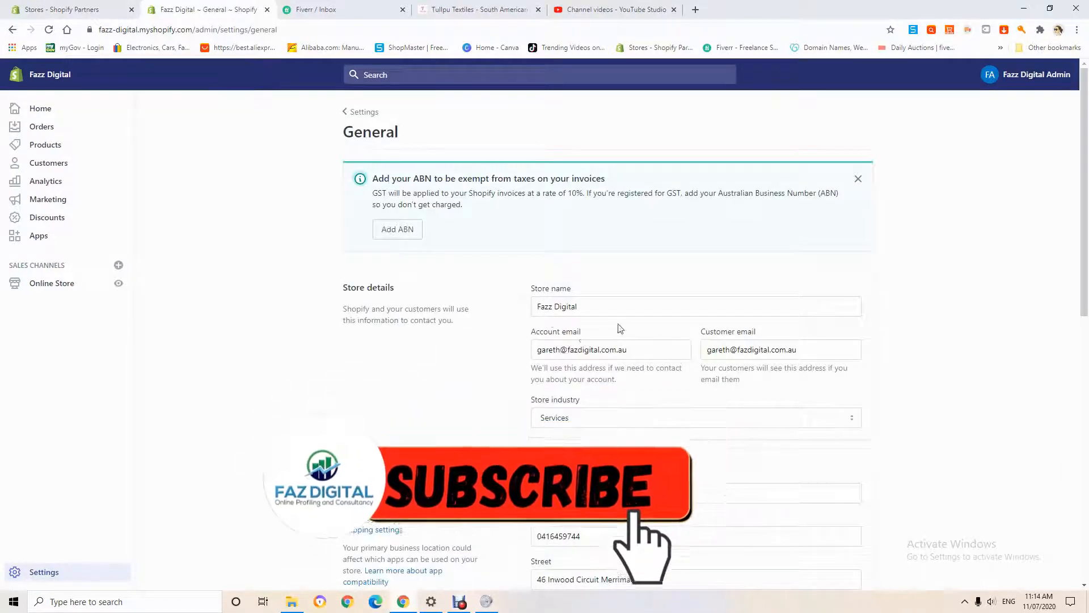
{"action": "scroll", "coordinate": [567, 321], "scroll_direction": "down", "scroll_amount": 10}
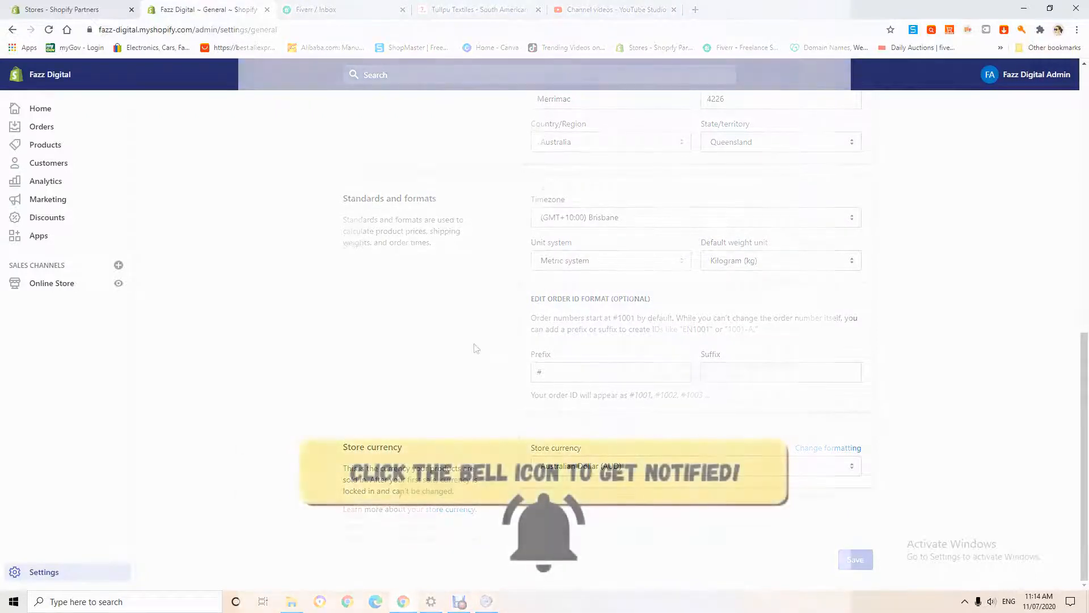
{"action": "scroll", "coordinate": [498, 339], "scroll_direction": "up", "scroll_amount": 10}
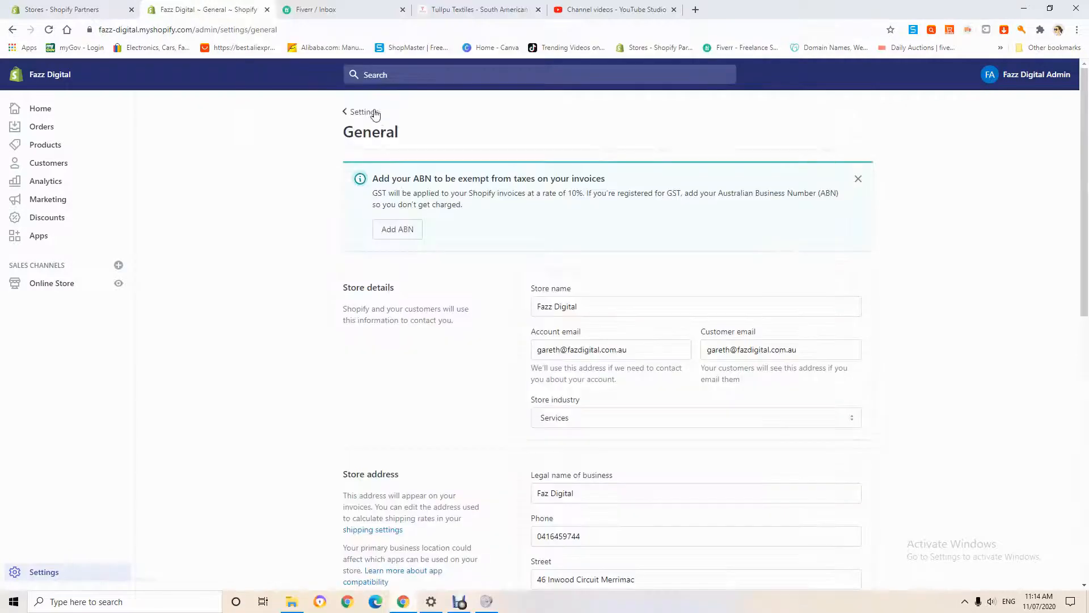
{"action": "left_click", "coordinate": [375, 112]}
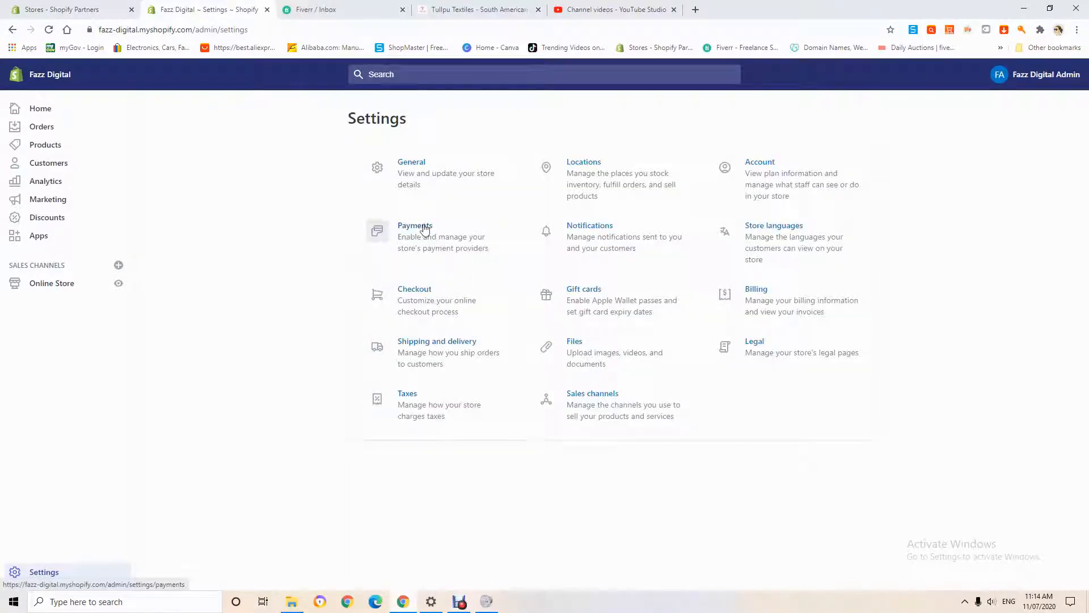
- Open the store's payment settings and review the Shopify Payments, PayPal, third-party and alternative payment options
{"action": "left_click", "coordinate": [413, 231]}
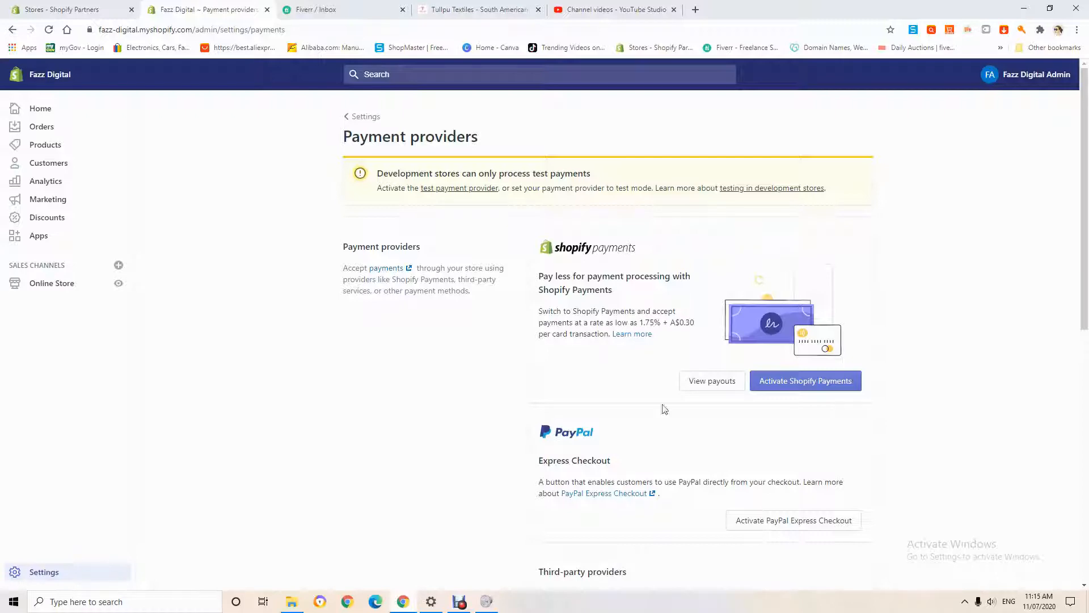
{"action": "scroll", "coordinate": [831, 315], "scroll_direction": "down", "scroll_amount": 9}
{"action": "scroll", "coordinate": [827, 330], "scroll_direction": "up", "scroll_amount": 9}
{"action": "scroll", "coordinate": [568, 471], "scroll_direction": "down", "scroll_amount": 3}
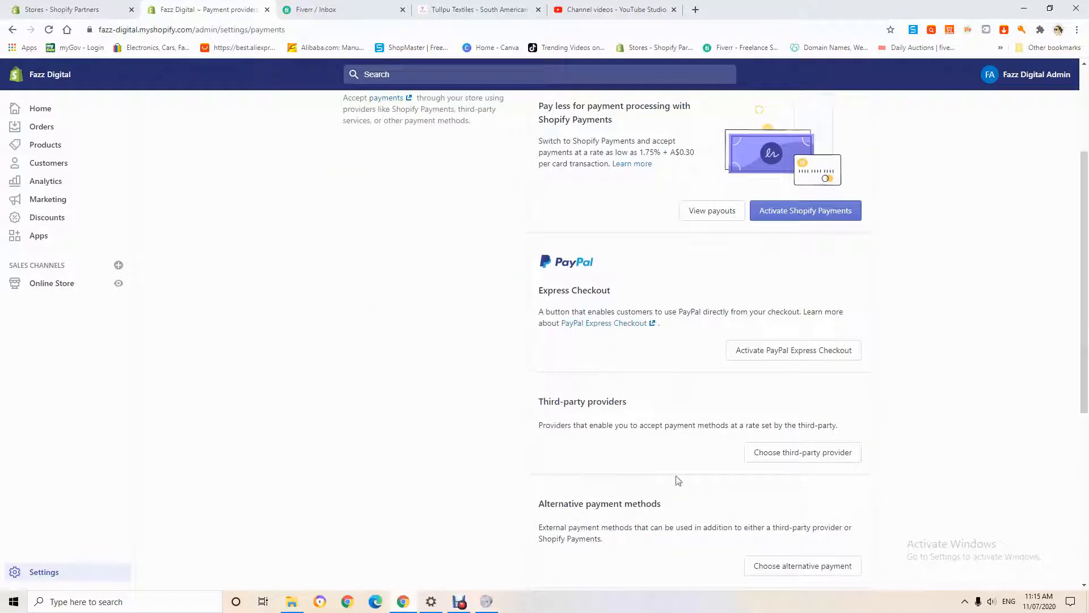
- Examine the list of third-party payment providers and the card types each one supports, then return to the payment providers overview
{"action": "left_click", "coordinate": [775, 461]}
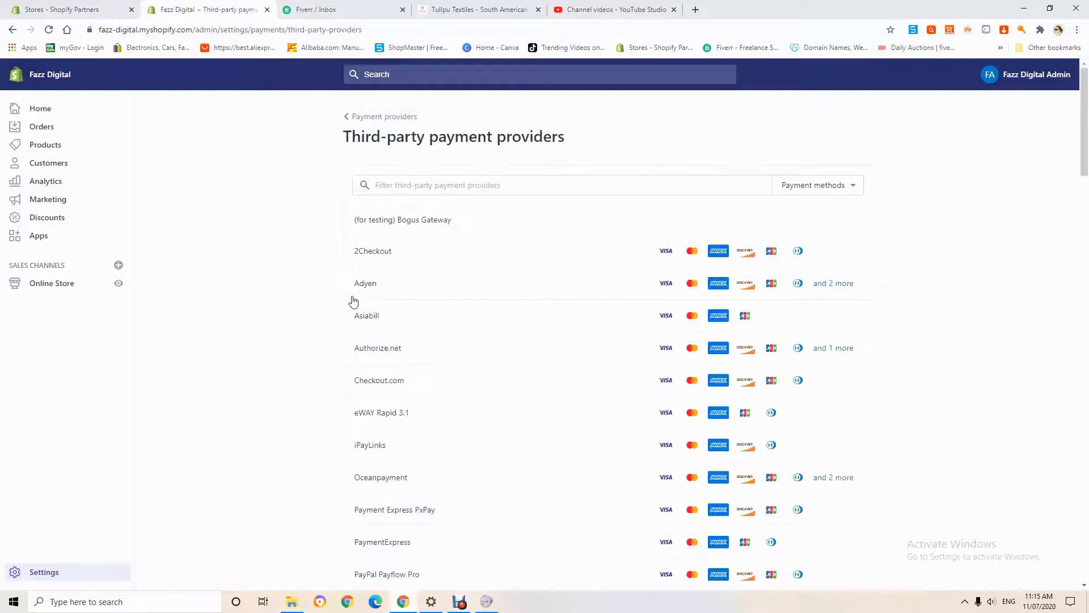
{"action": "scroll", "coordinate": [604, 250], "scroll_direction": "down", "scroll_amount": 3}
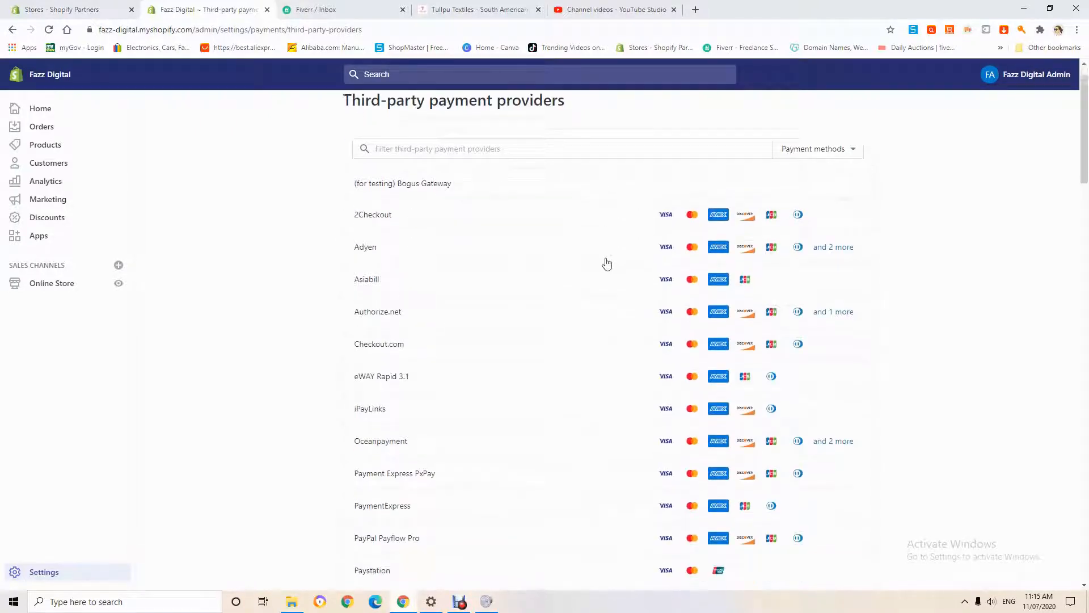
{"action": "scroll", "coordinate": [604, 264], "scroll_direction": "down", "scroll_amount": 2}
{"action": "scroll", "coordinate": [470, 308], "scroll_direction": "down", "scroll_amount": 4}
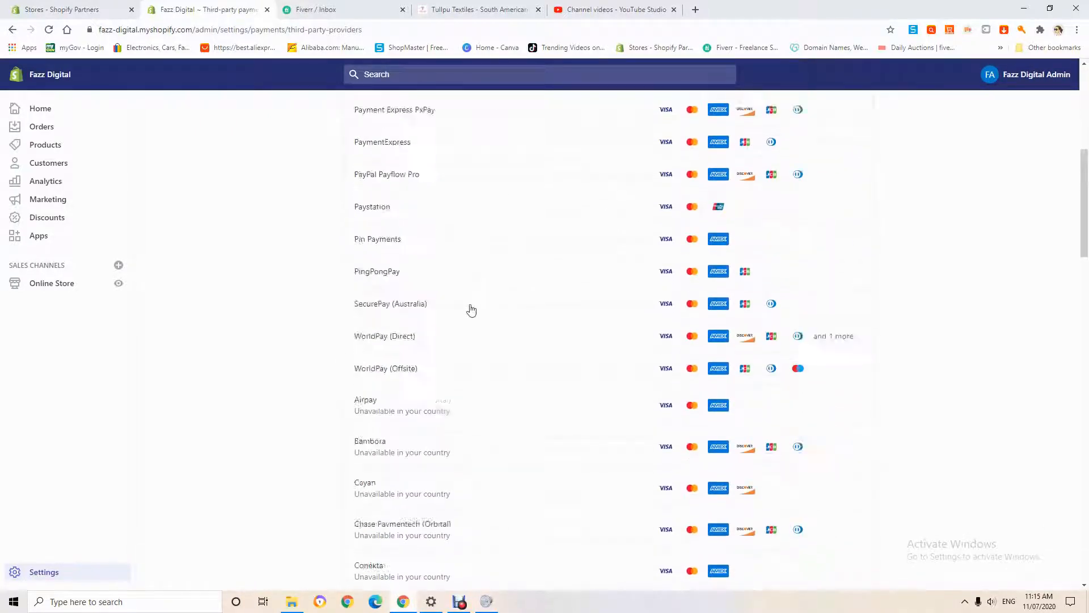
{"action": "scroll", "coordinate": [470, 309], "scroll_direction": "down", "scroll_amount": 6}
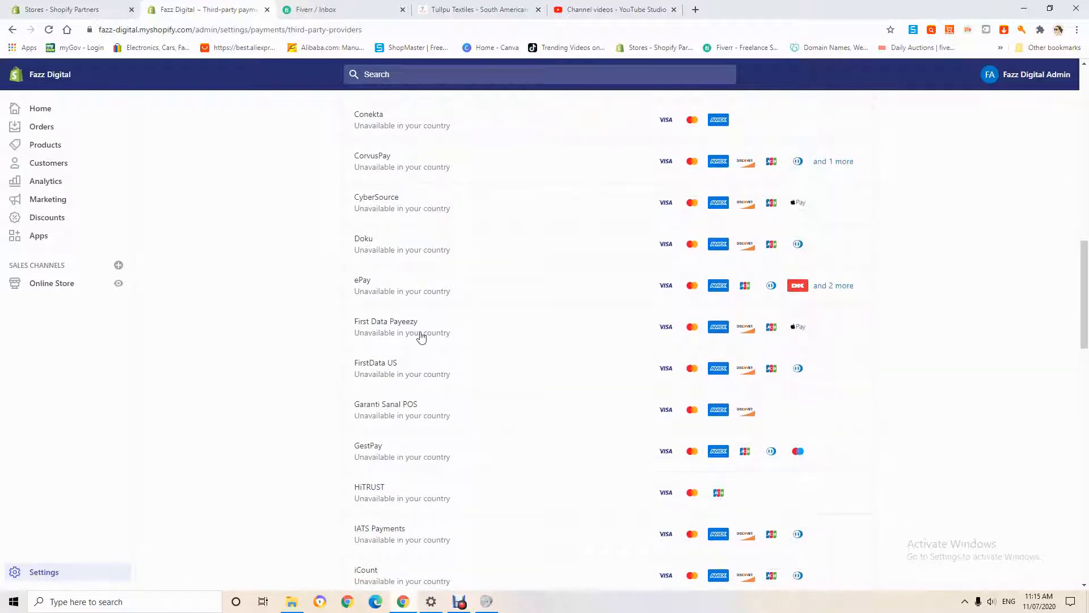
{"action": "scroll", "coordinate": [422, 337], "scroll_direction": "up", "scroll_amount": 1}
{"action": "scroll", "coordinate": [414, 312], "scroll_direction": "up", "scroll_amount": 7}
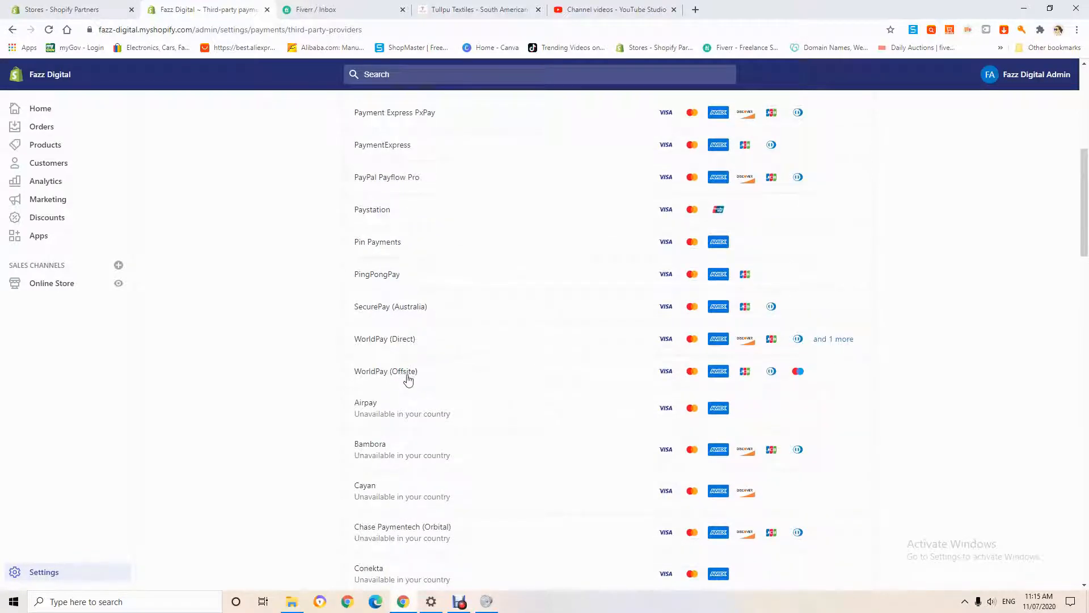
{"action": "scroll", "coordinate": [408, 379], "scroll_direction": "up", "scroll_amount": 1}
{"action": "scroll", "coordinate": [448, 397], "scroll_direction": "up", "scroll_amount": 4}
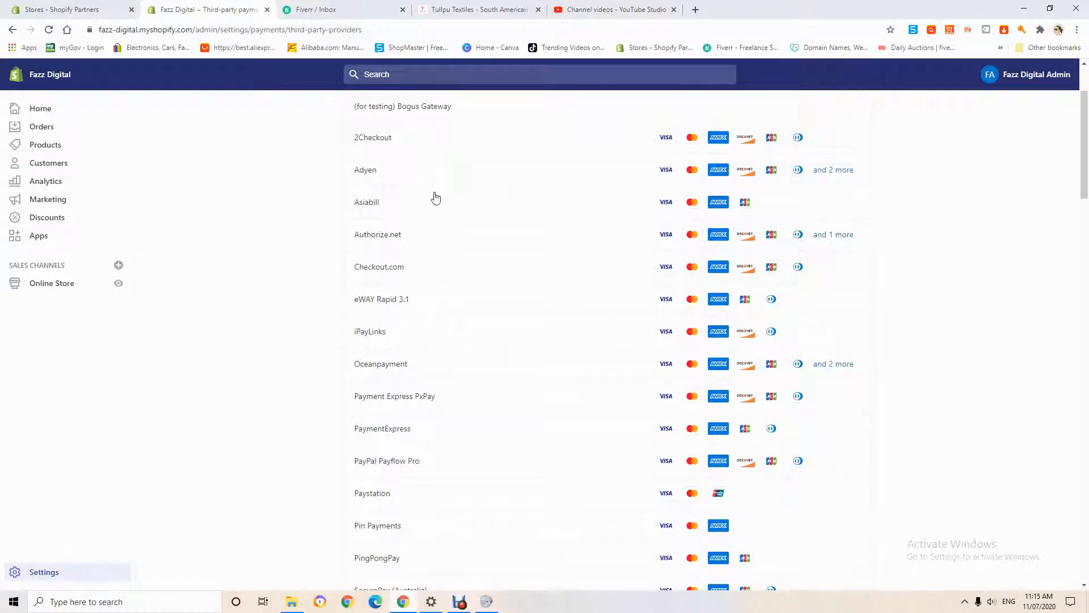
{"action": "scroll", "coordinate": [433, 197], "scroll_direction": "up", "scroll_amount": 2}
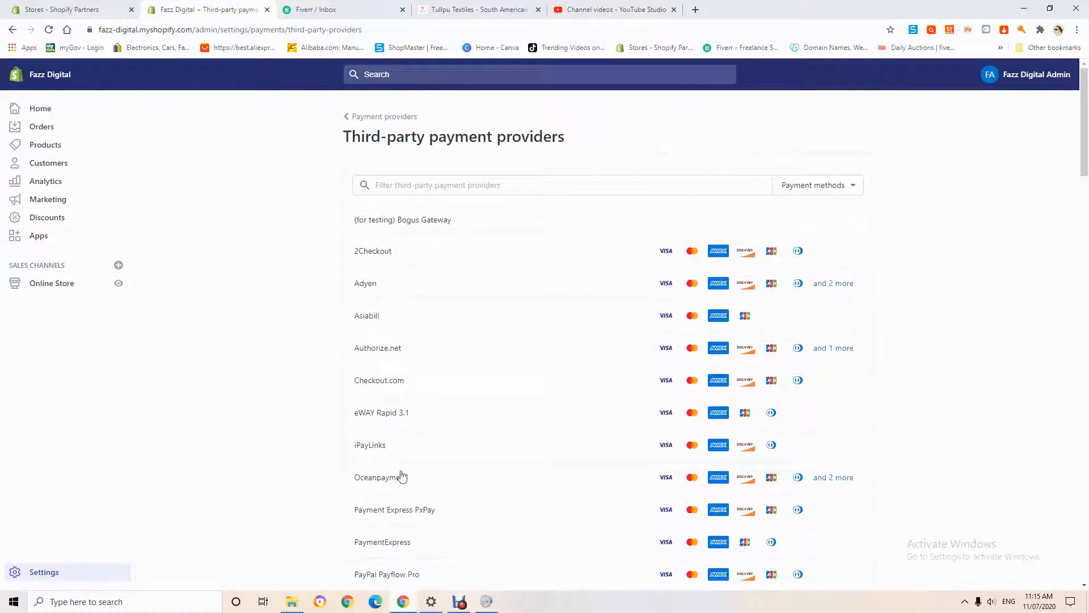
{"action": "scroll", "coordinate": [375, 485], "scroll_direction": "down", "scroll_amount": 3}
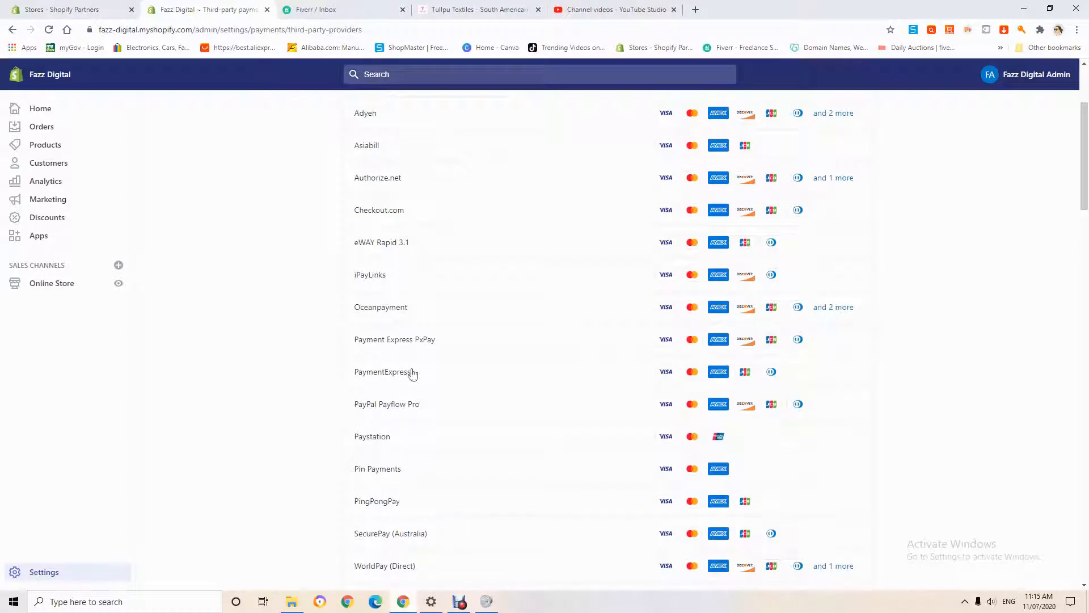
{"action": "scroll", "coordinate": [397, 346], "scroll_direction": "up", "scroll_amount": 3}
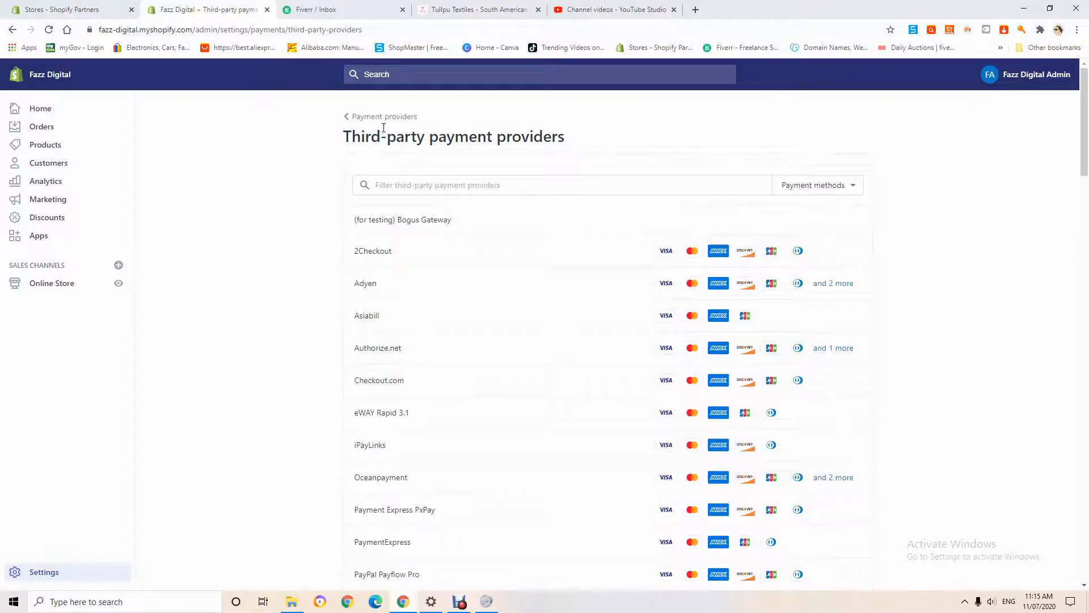
{"action": "left_click", "coordinate": [348, 116]}
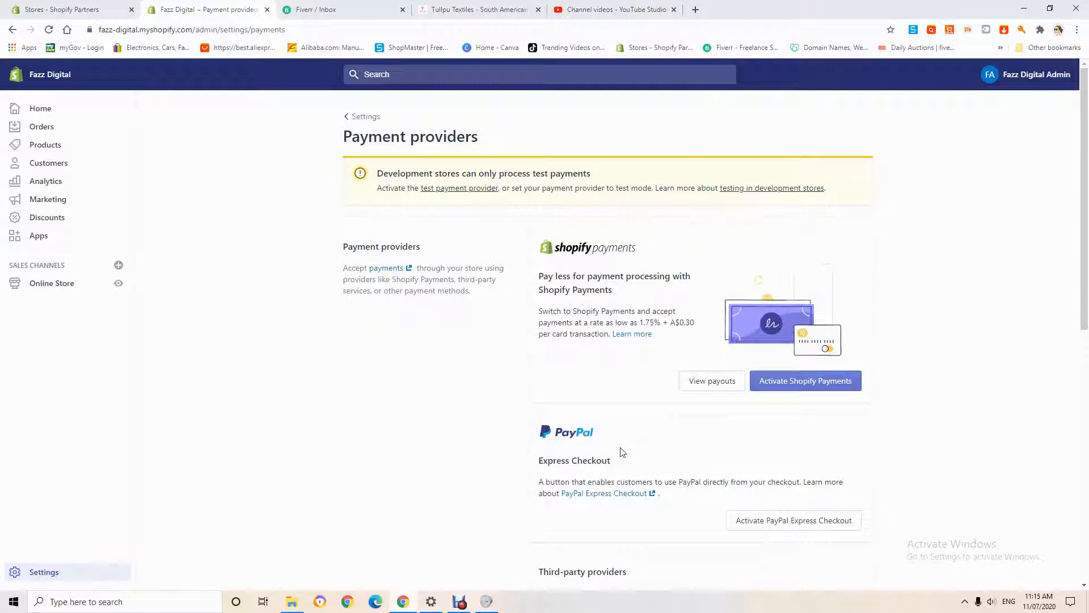
- Review the remaining payment methods and activate Shopify Payments for the store
{"action": "scroll", "coordinate": [627, 457], "scroll_direction": "down", "scroll_amount": 2}
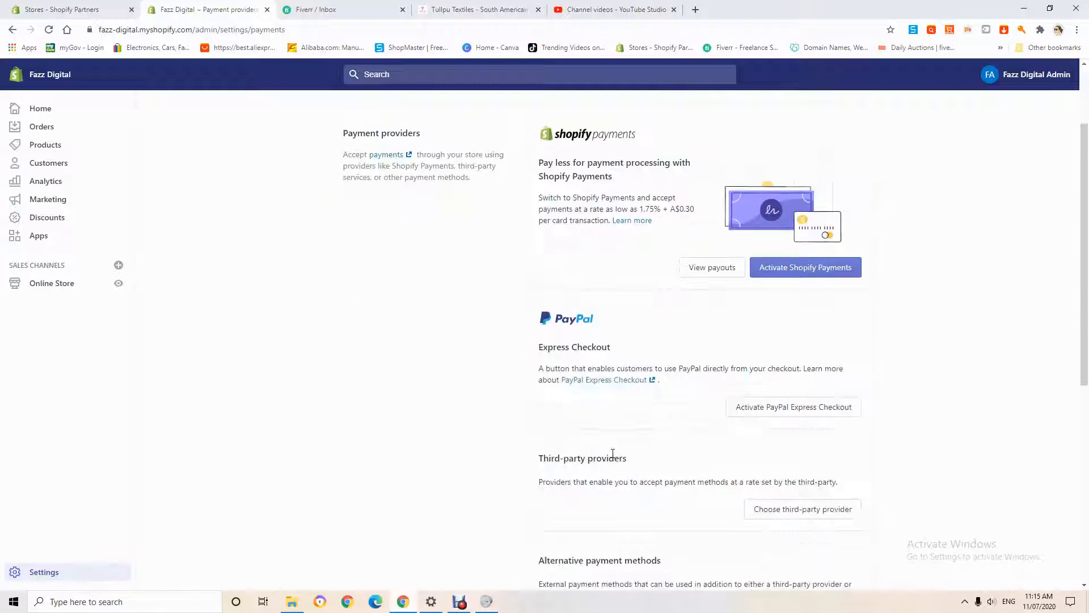
{"action": "scroll", "coordinate": [613, 454], "scroll_direction": "down", "scroll_amount": 4}
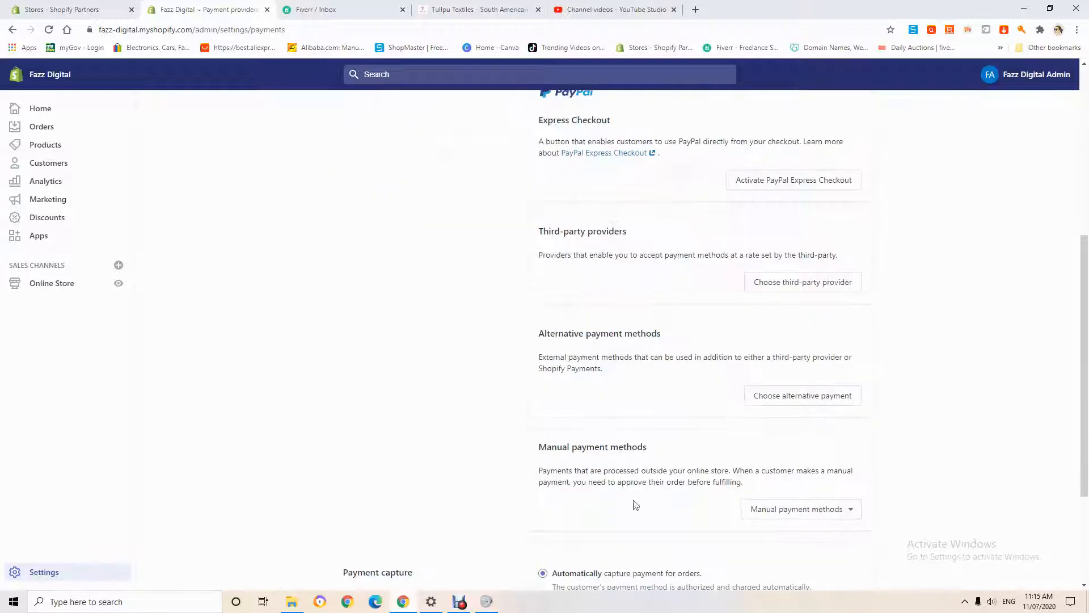
{"action": "scroll", "coordinate": [641, 301], "scroll_direction": "up", "scroll_amount": 6}
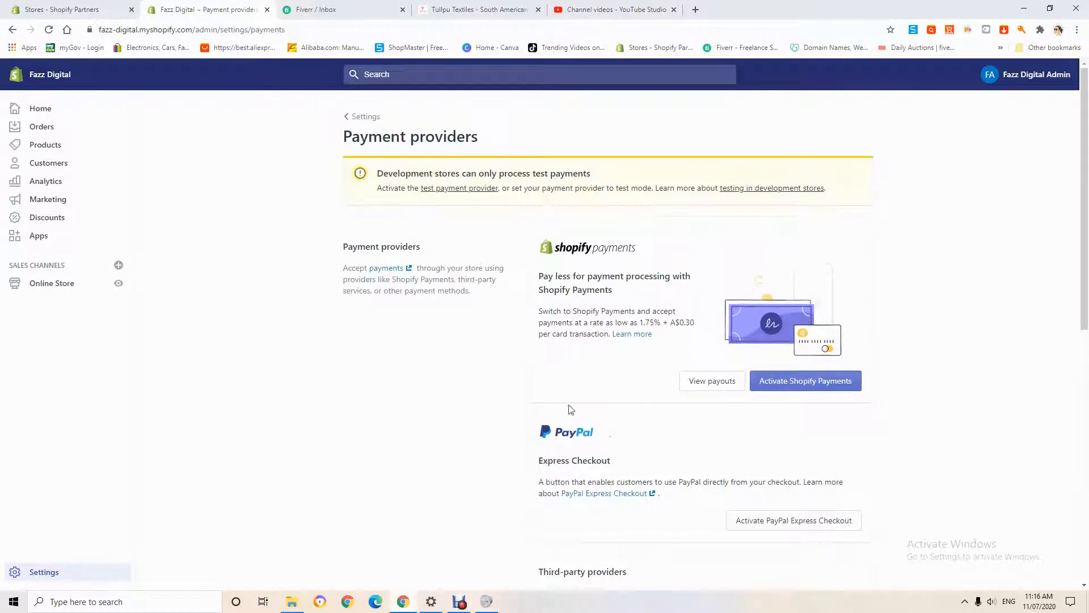
{"action": "left_click", "coordinate": [824, 377]}
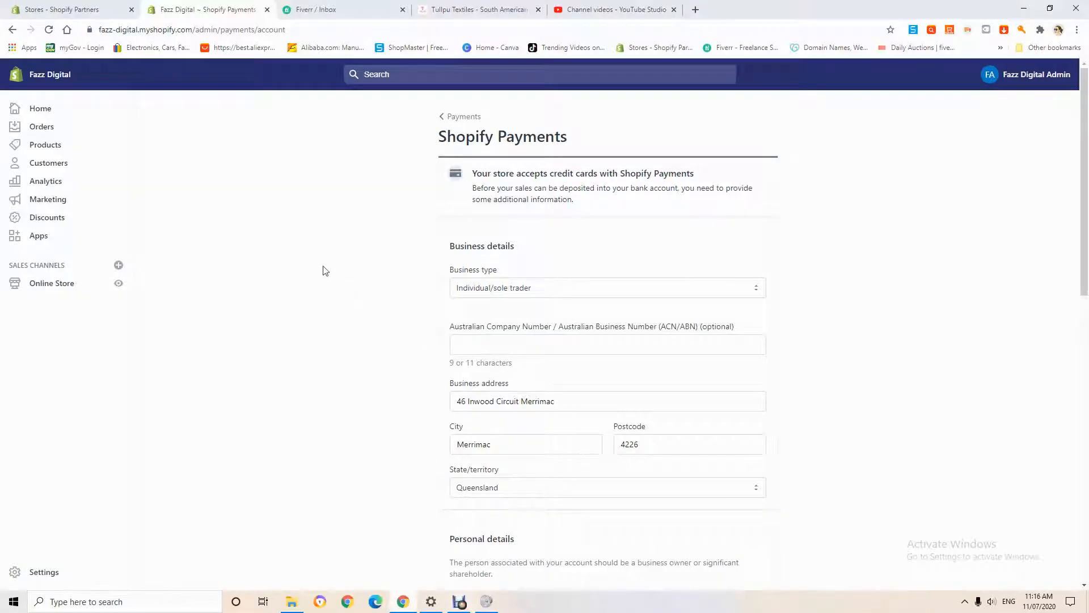
- Examine the Shopify Payments account form from business details to banking information, leaving it unfilled, and return to the payment providers
{"action": "scroll", "coordinate": [386, 355], "scroll_direction": "down", "scroll_amount": 5}
{"action": "scroll", "coordinate": [398, 348], "scroll_direction": "up", "scroll_amount": 1}
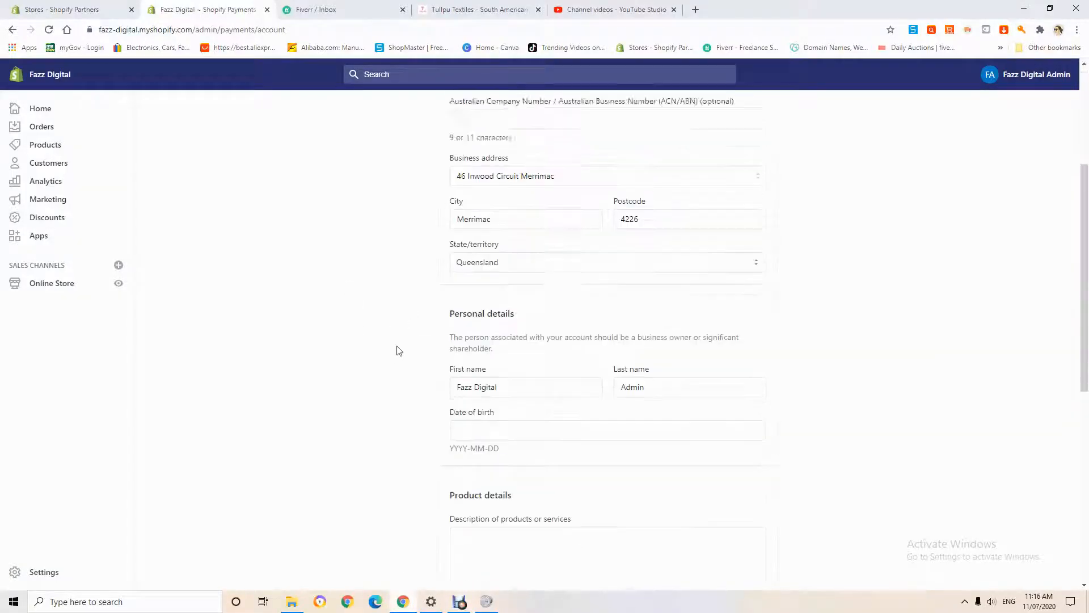
{"action": "scroll", "coordinate": [517, 274], "scroll_direction": "down", "scroll_amount": 2}
{"action": "scroll", "coordinate": [607, 240], "scroll_direction": "up", "scroll_amount": 4}
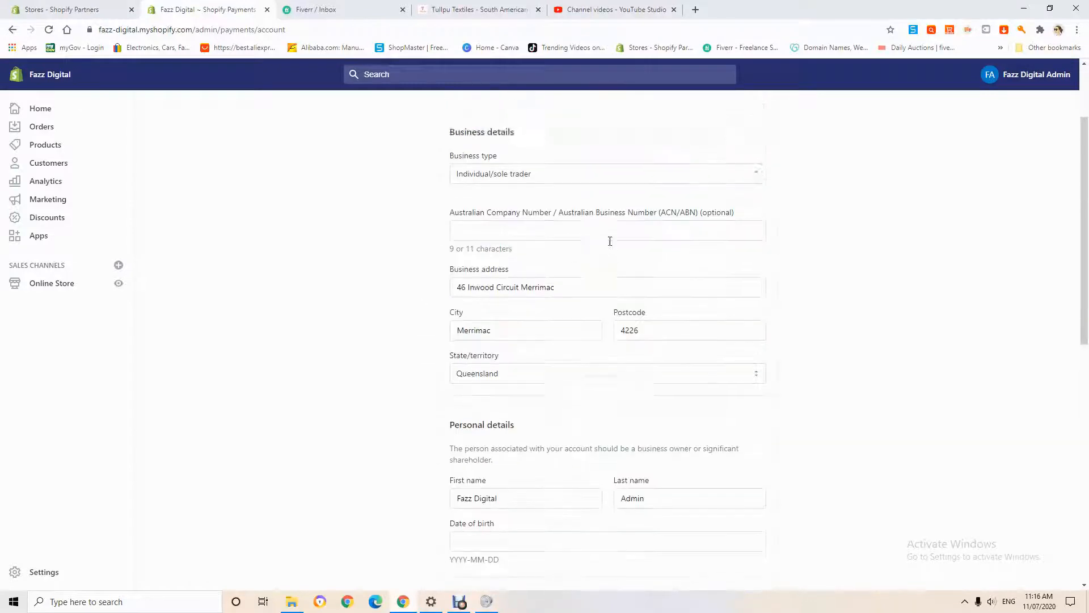
{"action": "scroll", "coordinate": [605, 253], "scroll_direction": "down", "scroll_amount": 9}
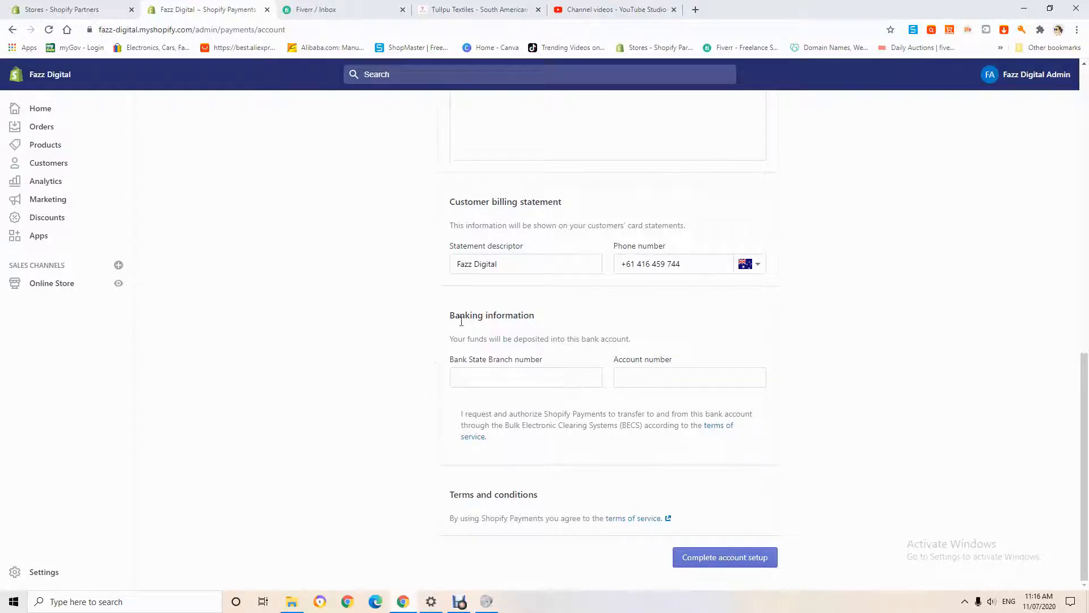
{"action": "scroll", "coordinate": [671, 363], "scroll_direction": "up", "scroll_amount": 6}
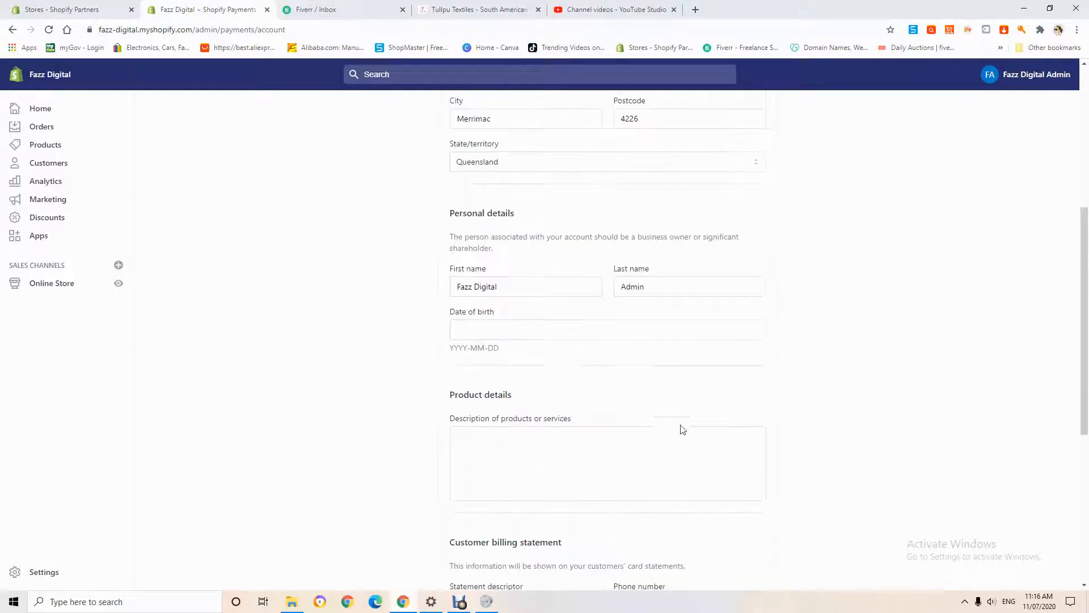
{"action": "scroll", "coordinate": [565, 469], "scroll_direction": "down", "scroll_amount": 6}
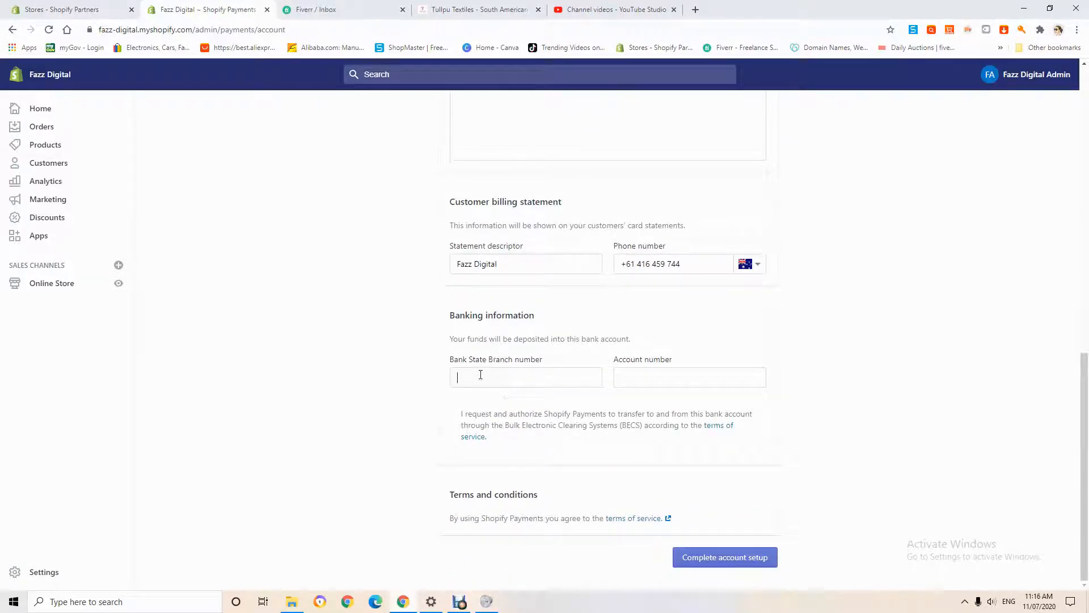
{"action": "left_click", "coordinate": [695, 378]}
{"action": "scroll", "coordinate": [834, 536], "scroll_direction": "up", "scroll_amount": 3}
{"action": "scroll", "coordinate": [831, 533], "scroll_direction": "down", "scroll_amount": 4}
{"action": "scroll", "coordinate": [803, 528], "scroll_direction": "up", "scroll_amount": 12}
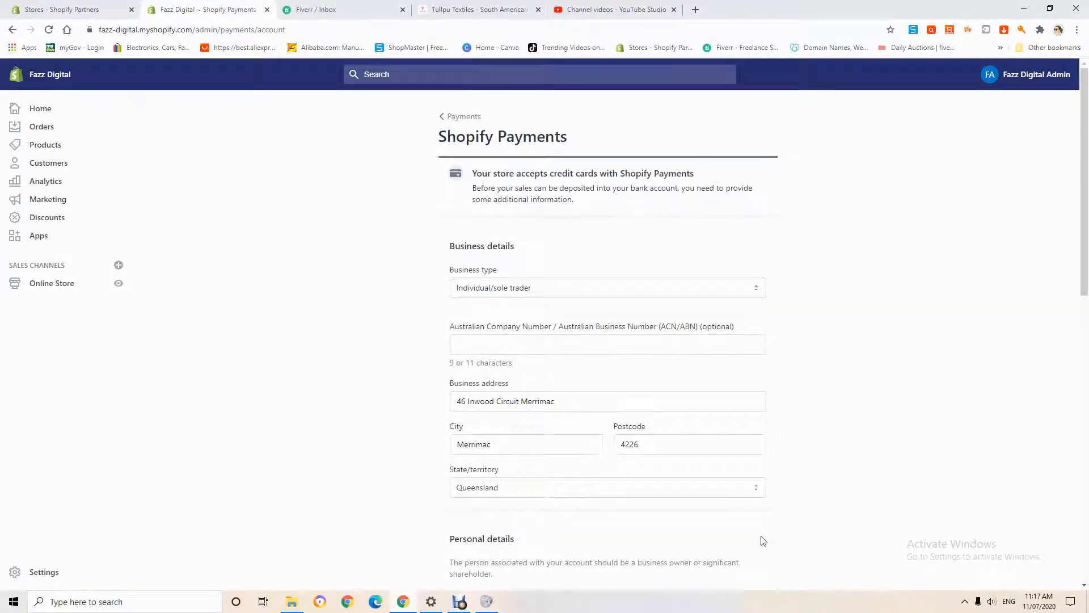
{"action": "scroll", "coordinate": [766, 536], "scroll_direction": "down", "scroll_amount": 7}
{"action": "scroll", "coordinate": [751, 538], "scroll_direction": "down", "scroll_amount": 4}
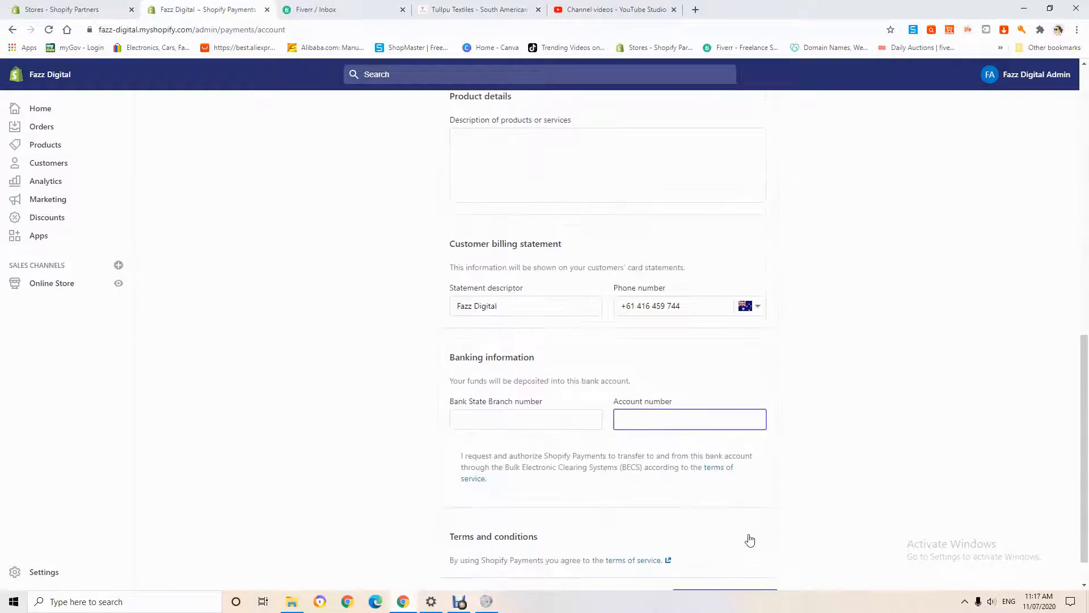
{"action": "scroll", "coordinate": [747, 538], "scroll_direction": "up", "scroll_amount": 11}
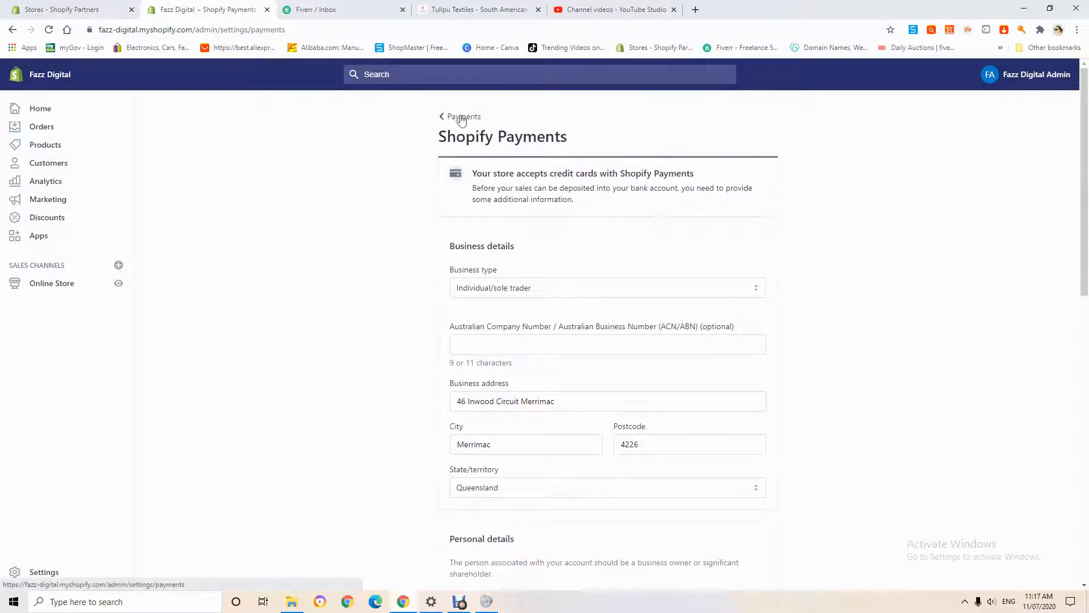
{"action": "left_click", "coordinate": [459, 116]}
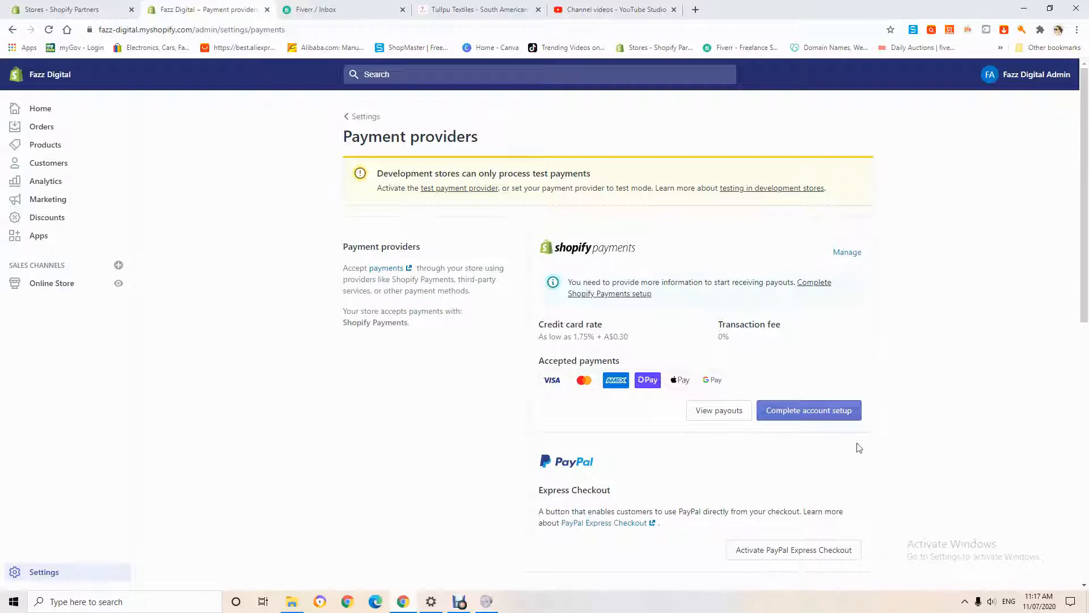
- Start activating PayPal Express Checkout, submit the PayPal account's email and log in to PayPal
{"action": "scroll", "coordinate": [859, 448], "scroll_direction": "down", "scroll_amount": 3}
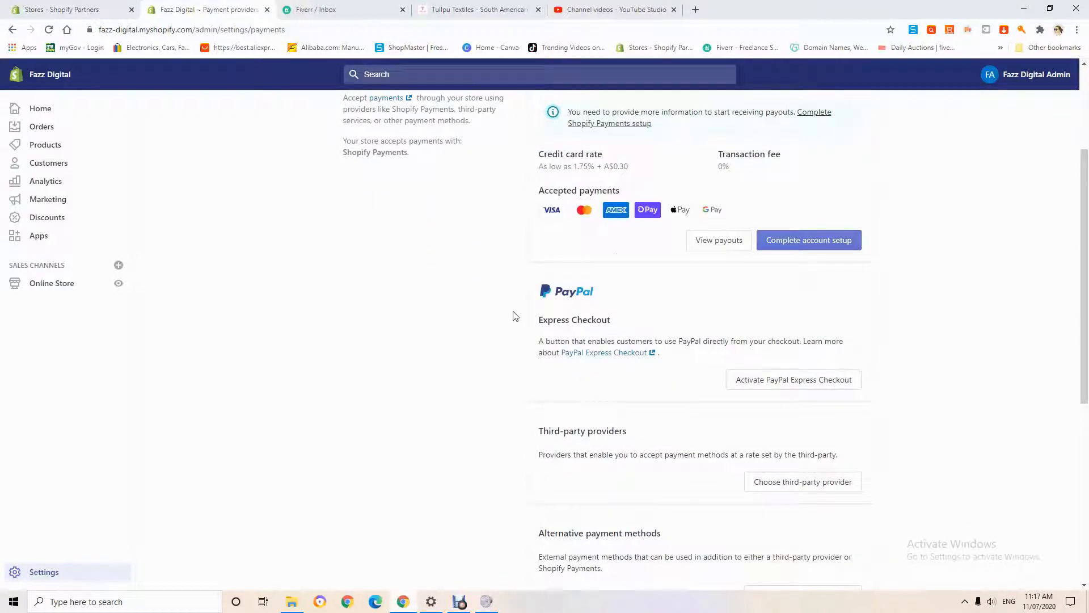
{"action": "left_click", "coordinate": [767, 382]}
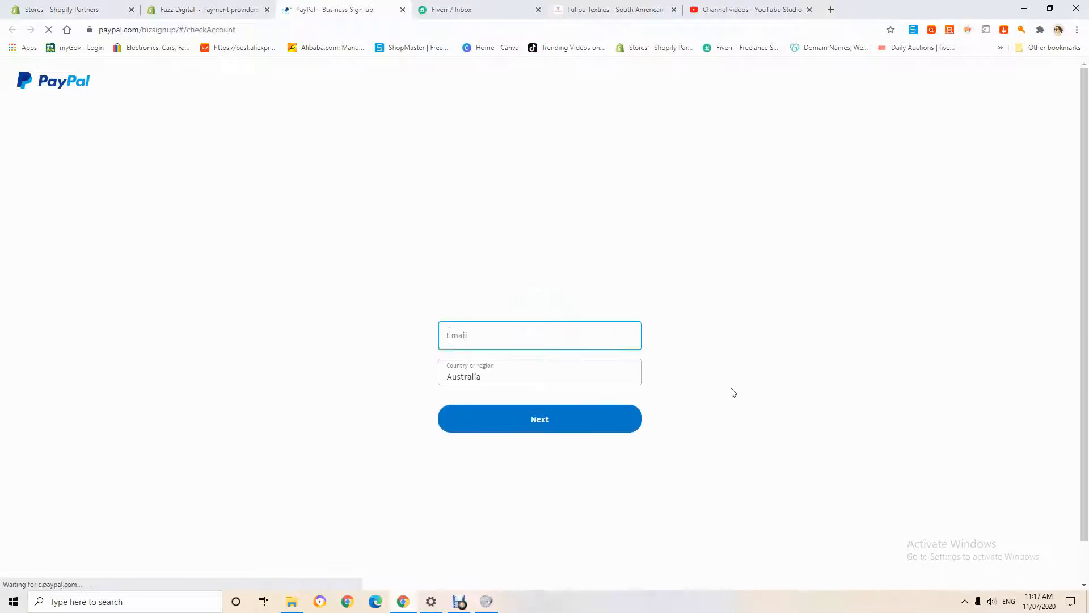
{"action": "left_click", "coordinate": [501, 353]}
{"action": "left_click", "coordinate": [498, 384]}
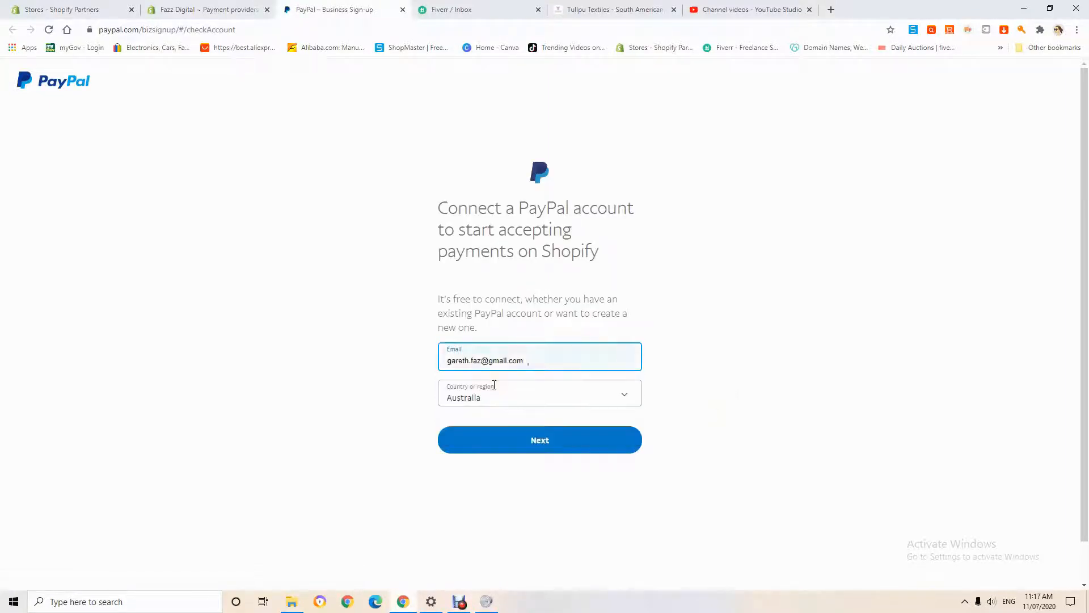
{"action": "left_click", "coordinate": [581, 451]}
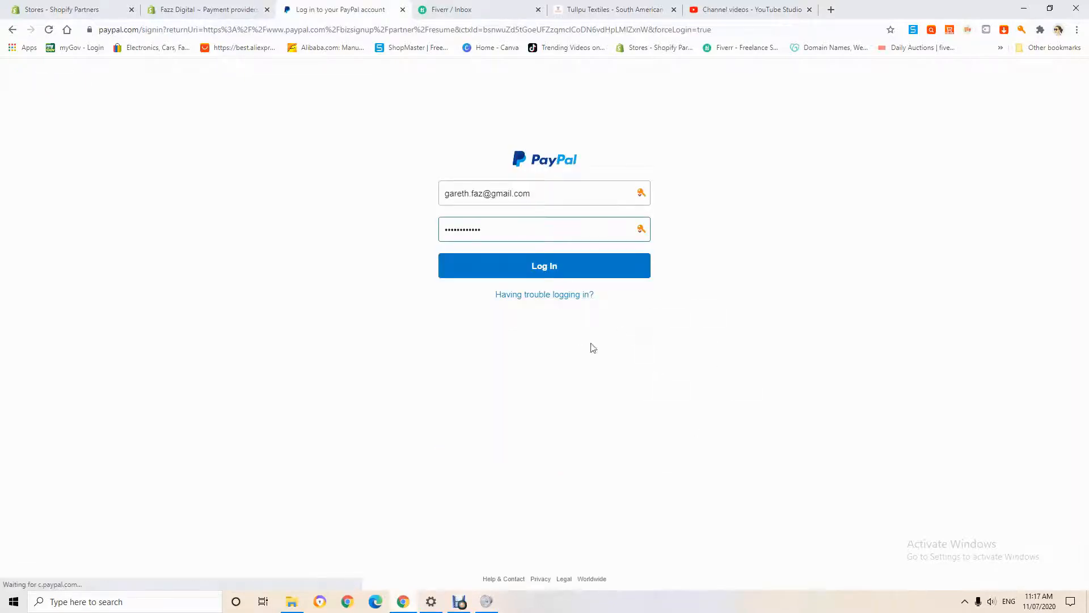
{"action": "left_click", "coordinate": [548, 273]}
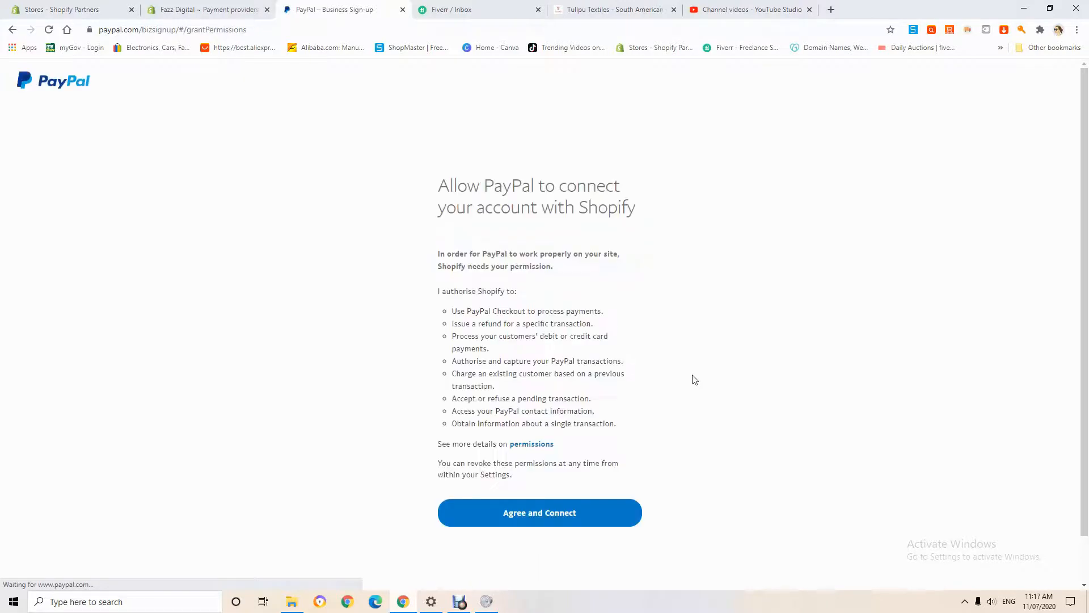
- Authorise PayPal to connect the account with Shopify and return to the store's payment providers
{"action": "left_click", "coordinate": [583, 518]}
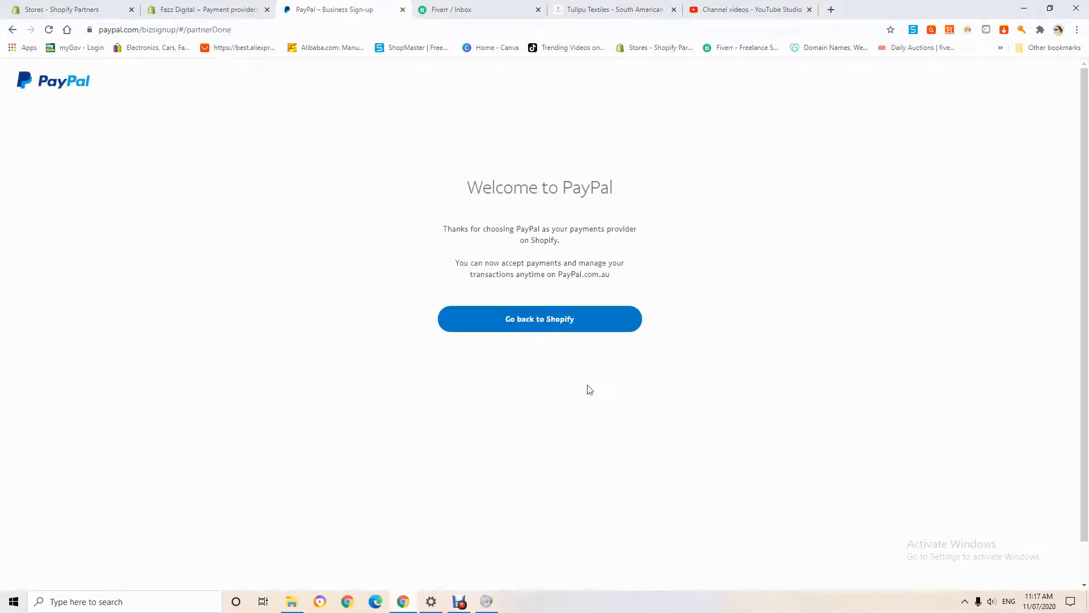
{"action": "left_click", "coordinate": [578, 323]}
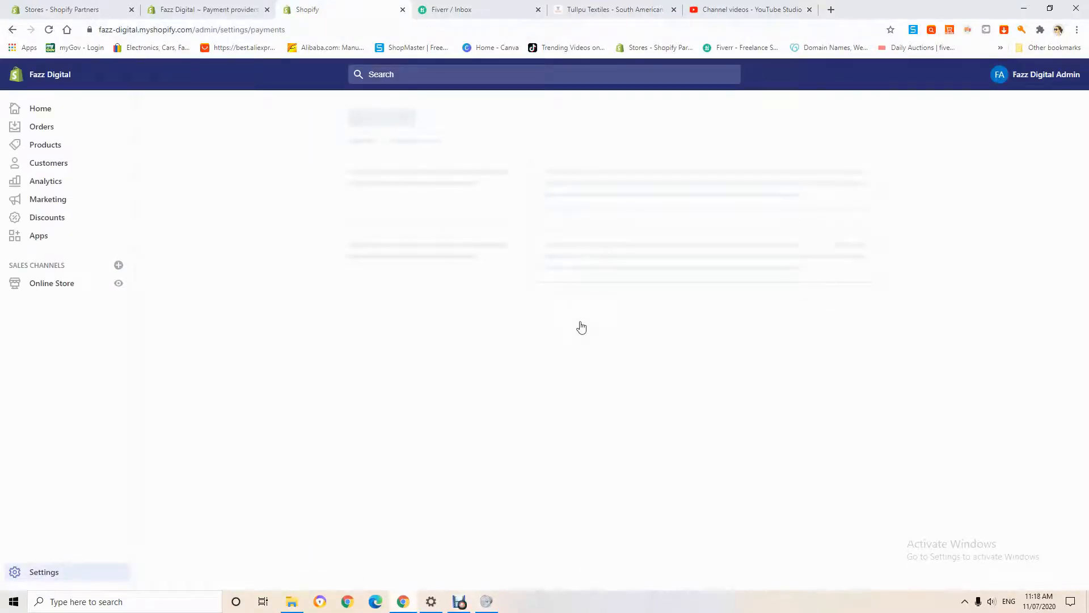
- Examine the payment providers page, covering Shopify Payments, PayPal Express Checkout and its connected account, third-party providers and alternative payment methods
{"action": "scroll", "coordinate": [613, 417], "scroll_direction": "down", "scroll_amount": 3}
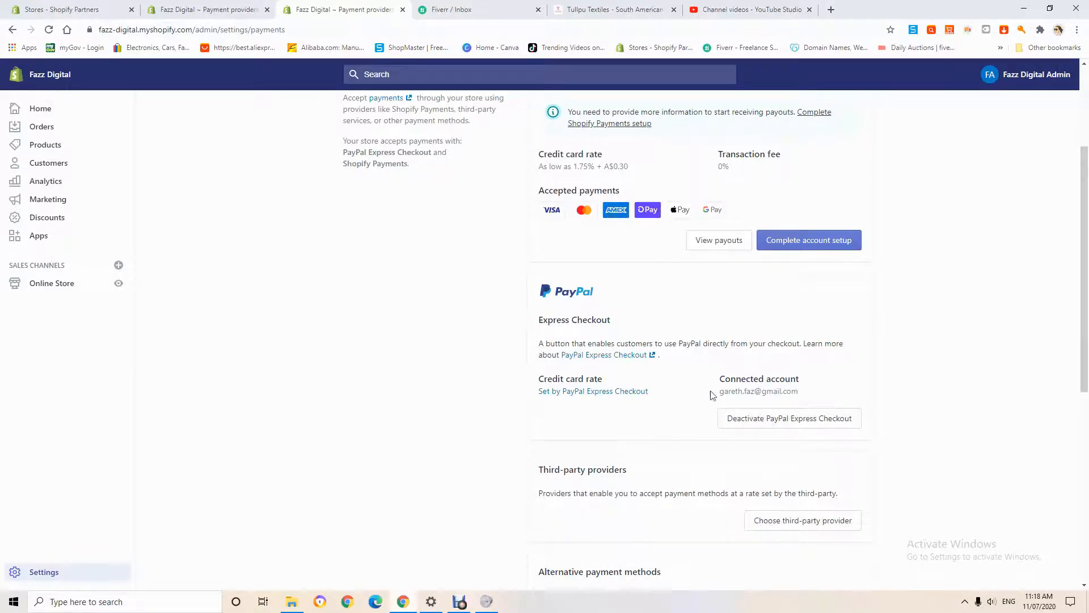
{"action": "scroll", "coordinate": [737, 377], "scroll_direction": "down", "scroll_amount": 1}
{"action": "scroll", "coordinate": [729, 378], "scroll_direction": "up", "scroll_amount": 4}
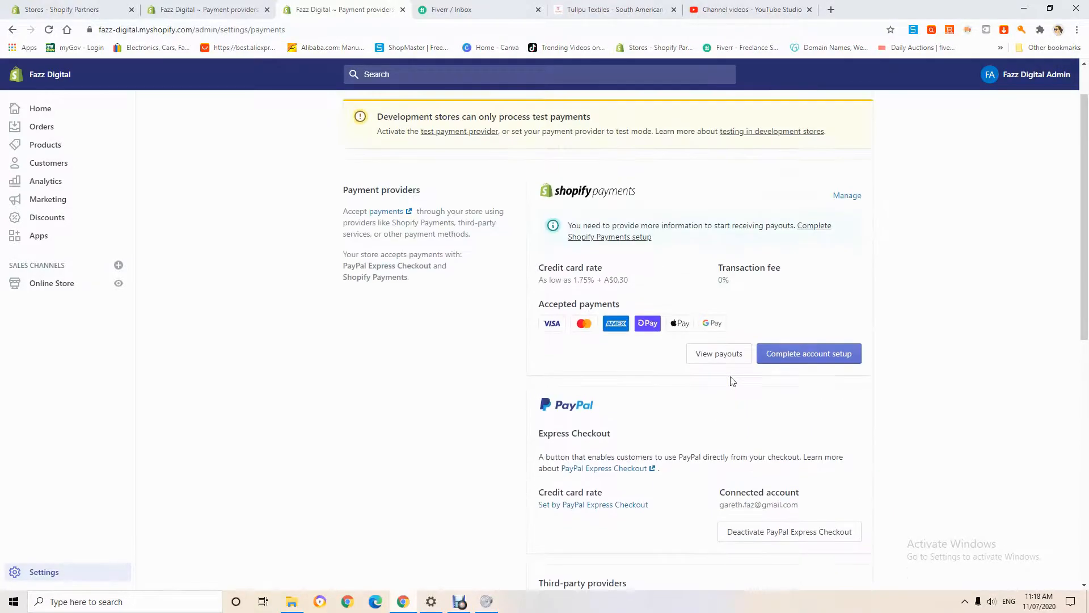
{"action": "scroll", "coordinate": [721, 385], "scroll_direction": "down", "scroll_amount": 4}
{"action": "scroll", "coordinate": [712, 388], "scroll_direction": "up", "scroll_amount": 4}
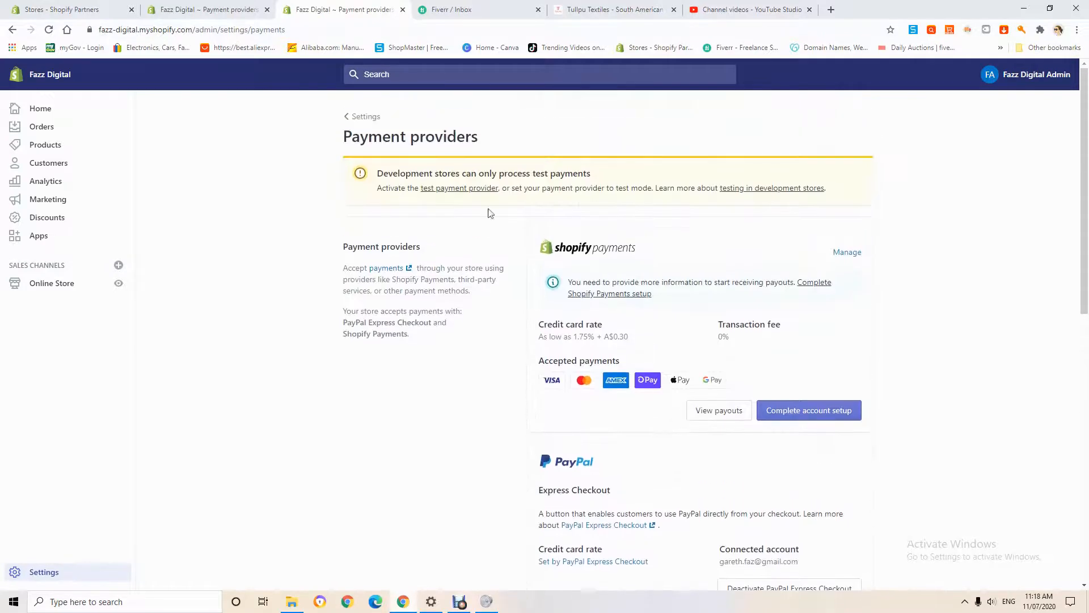
{"action": "scroll", "coordinate": [675, 423], "scroll_direction": "down", "scroll_amount": 4}
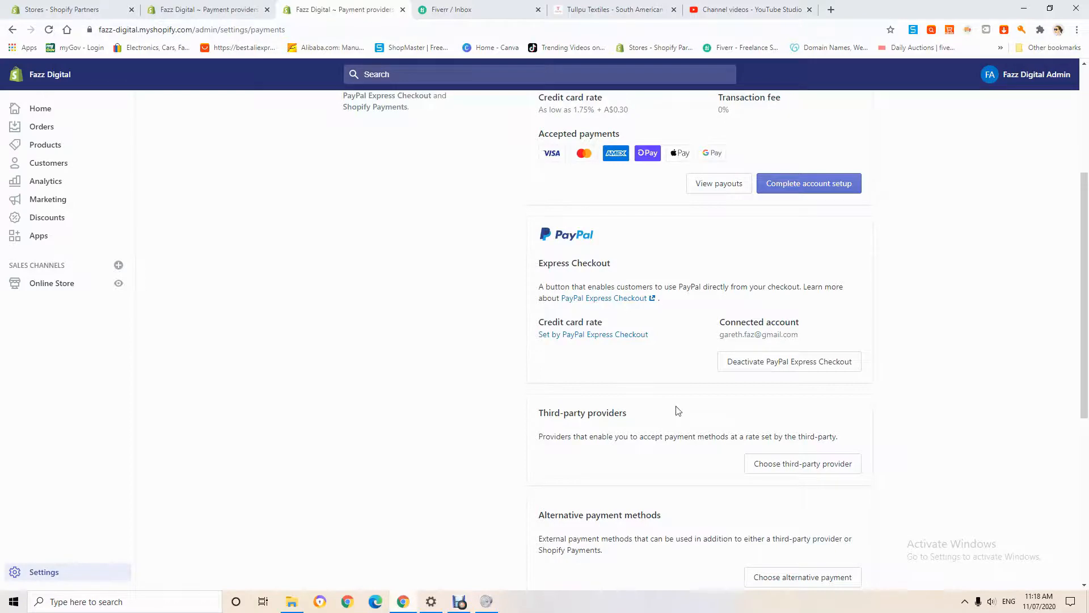
{"action": "scroll", "coordinate": [678, 409], "scroll_direction": "up", "scroll_amount": 4}
{"action": "scroll", "coordinate": [676, 420], "scroll_direction": "down", "scroll_amount": 2}
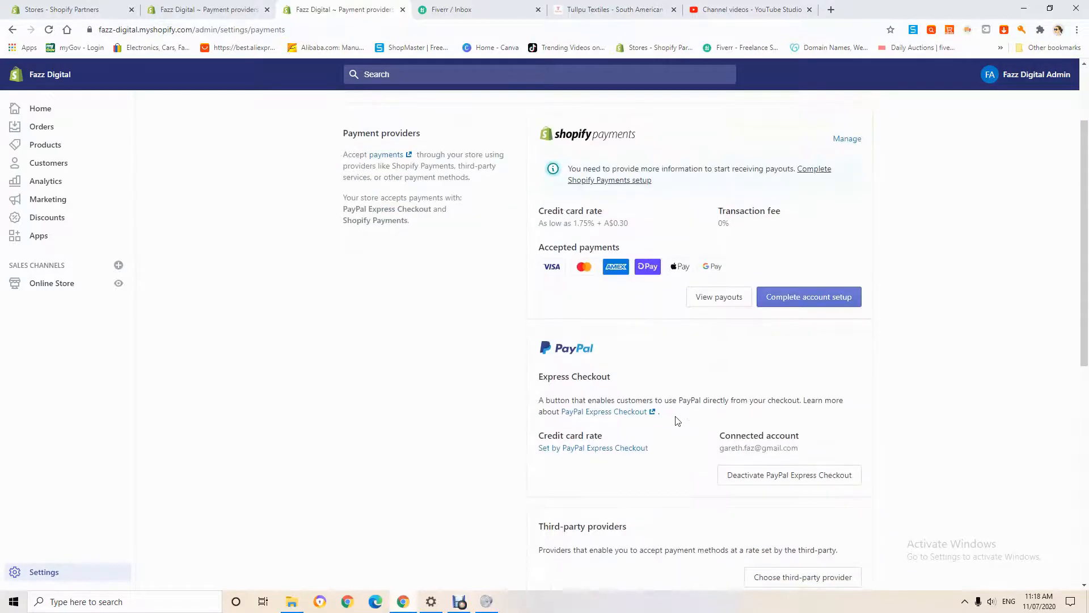
{"action": "scroll", "coordinate": [676, 420], "scroll_direction": "up", "scroll_amount": 2}
{"action": "scroll", "coordinate": [771, 537], "scroll_direction": "down", "scroll_amount": 3}
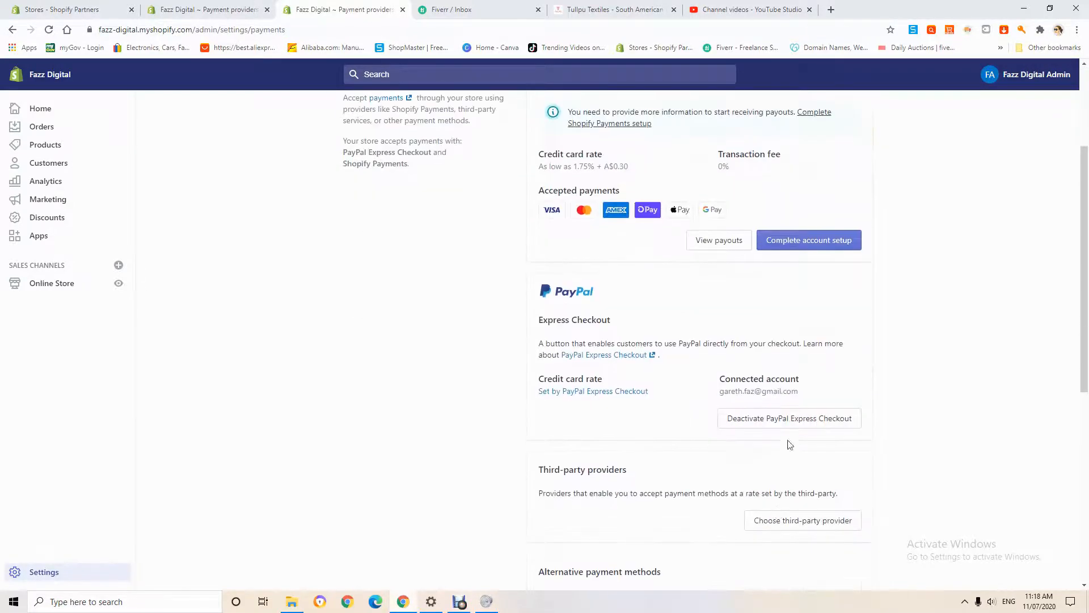
{"action": "scroll", "coordinate": [632, 392], "scroll_direction": "up", "scroll_amount": 3}
{"action": "scroll", "coordinate": [657, 400], "scroll_direction": "down", "scroll_amount": 2}
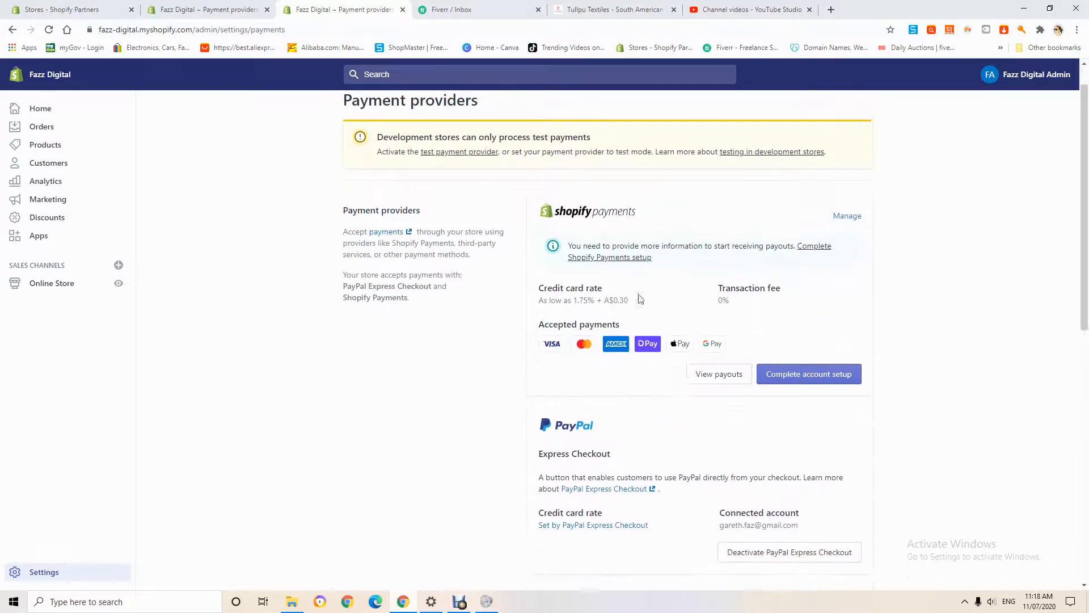
{"action": "scroll", "coordinate": [610, 267], "scroll_direction": "up", "scroll_amount": 2}
{"action": "scroll", "coordinate": [603, 485], "scroll_direction": "down", "scroll_amount": 4}
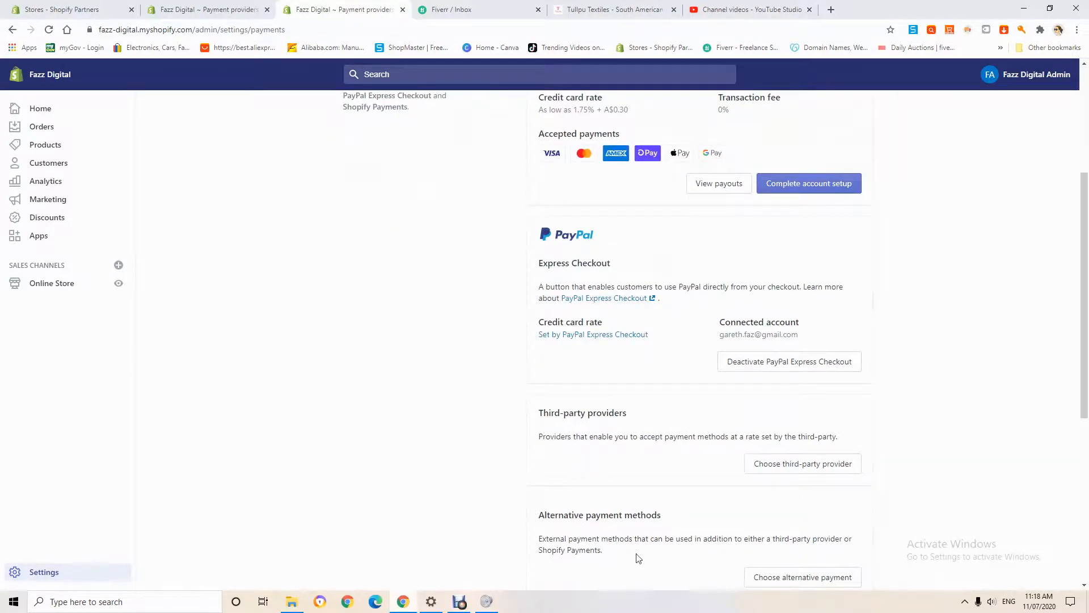
{"action": "scroll", "coordinate": [702, 512], "scroll_direction": "up", "scroll_amount": 4}
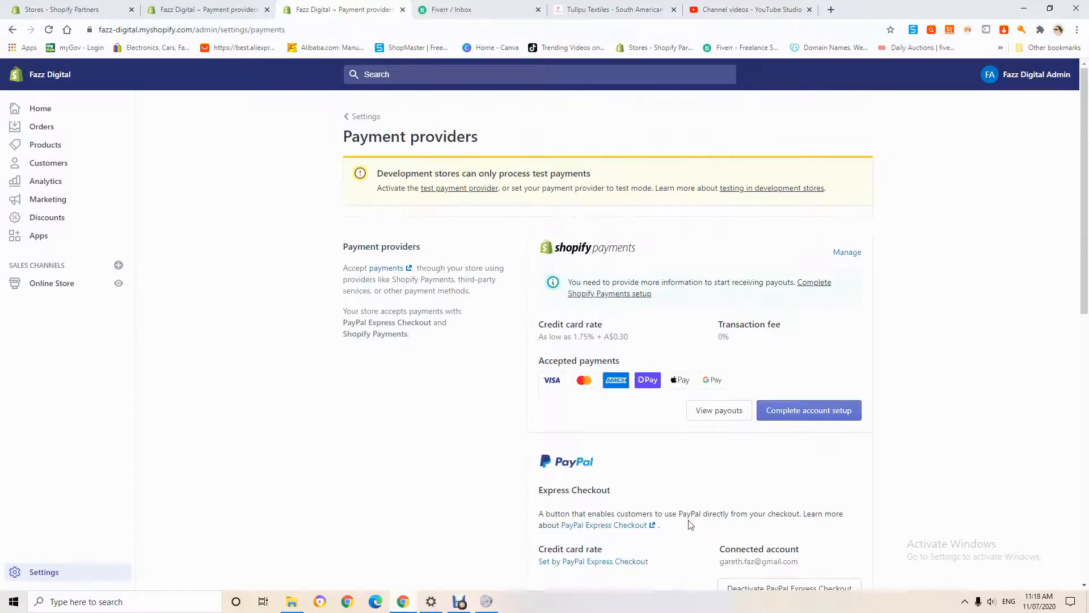
{"action": "scroll", "coordinate": [686, 540], "scroll_direction": "down", "scroll_amount": 2}
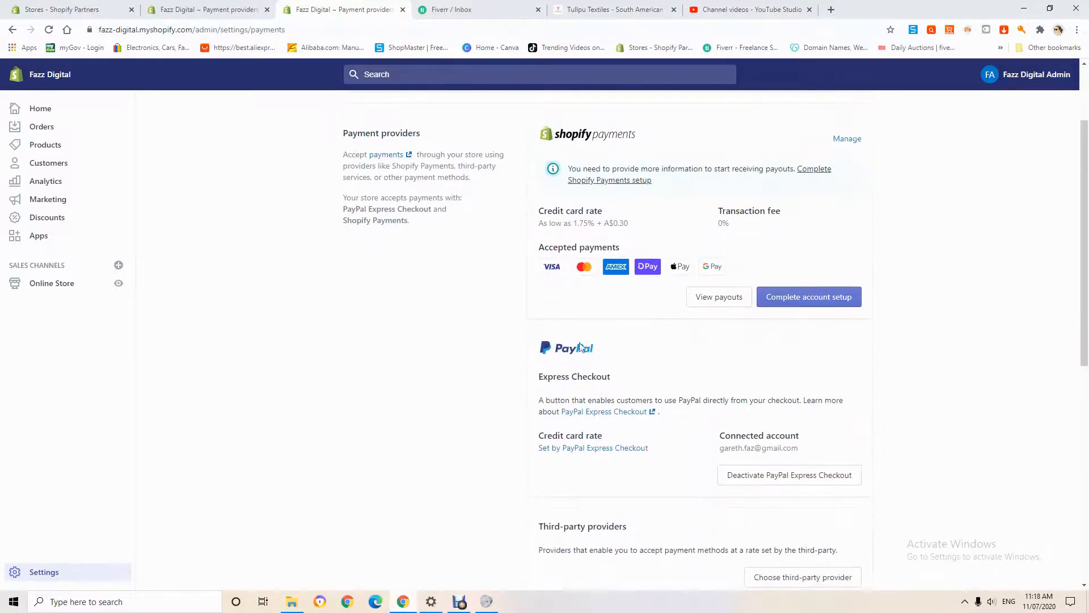
{"action": "scroll", "coordinate": [629, 306], "scroll_direction": "up", "scroll_amount": 2}
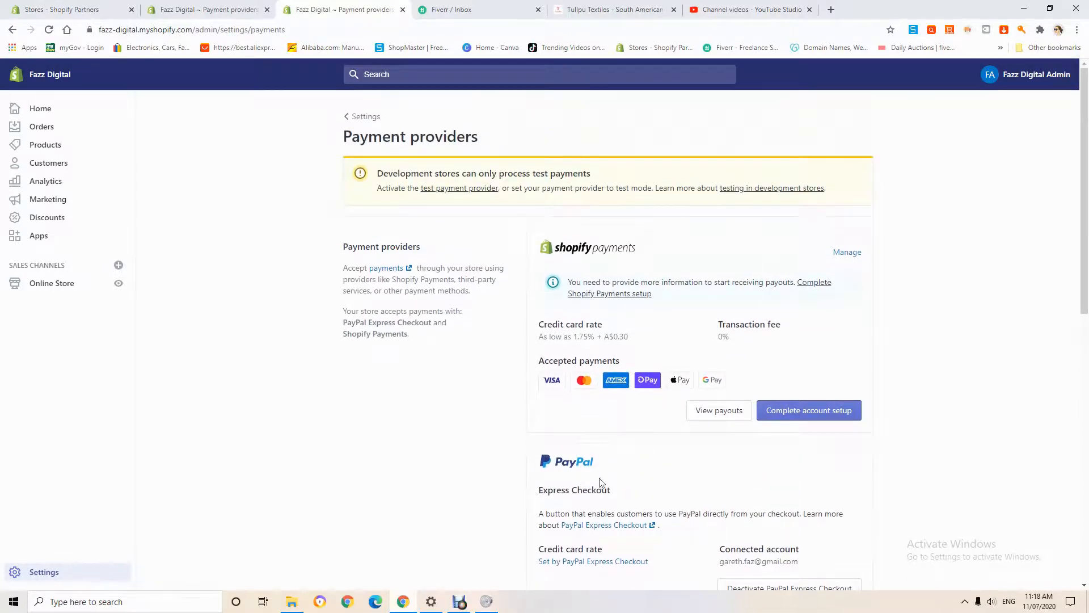
{"action": "scroll", "coordinate": [595, 550], "scroll_direction": "down", "scroll_amount": 4}
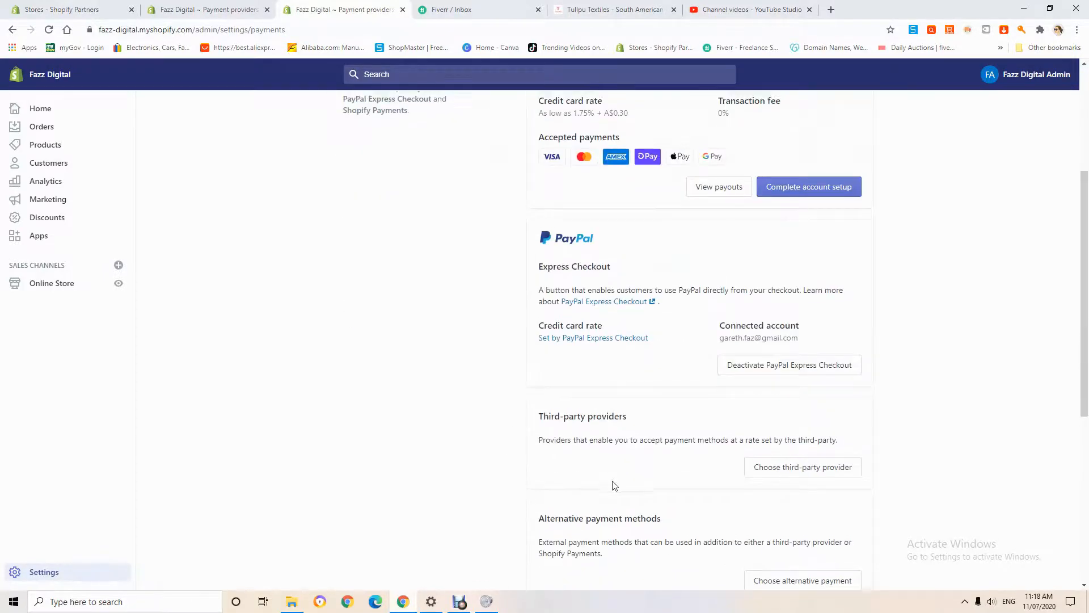
{"action": "scroll", "coordinate": [620, 501], "scroll_direction": "up", "scroll_amount": 4}
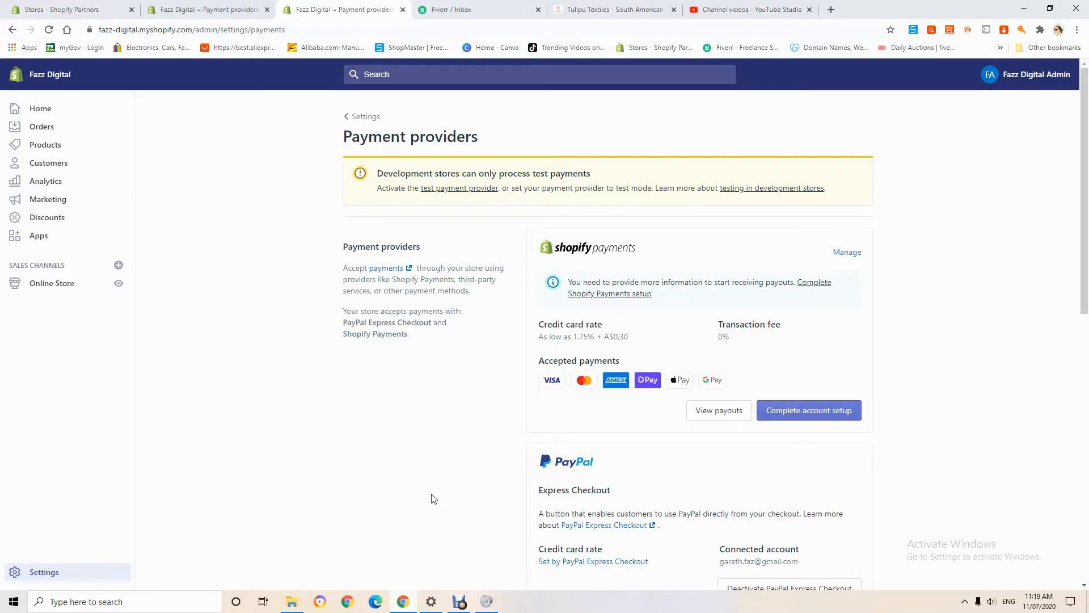
{"action": "left_click", "coordinate": [459, 601]}
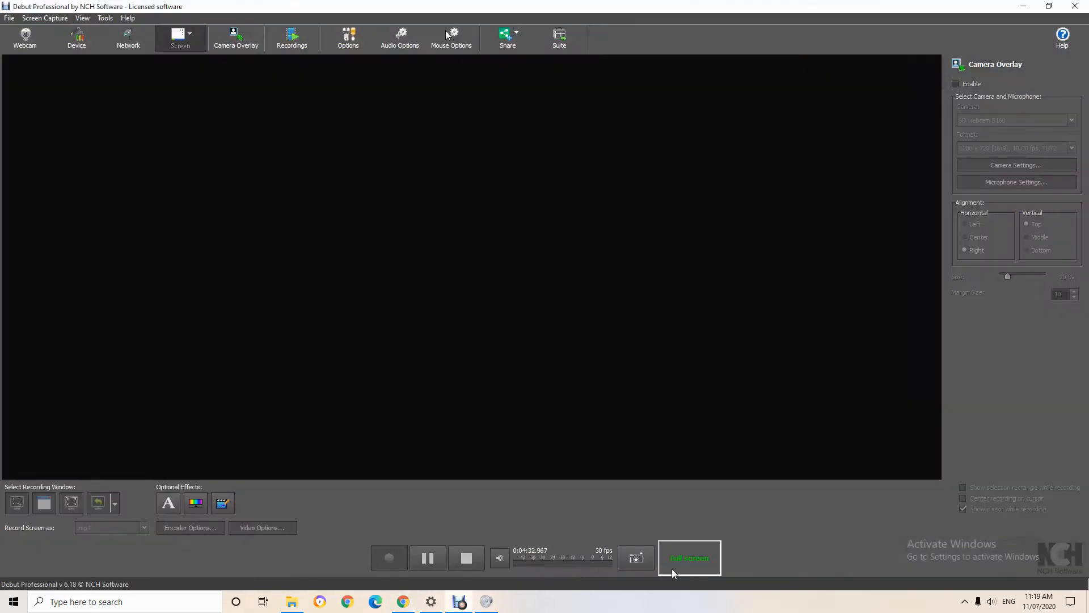